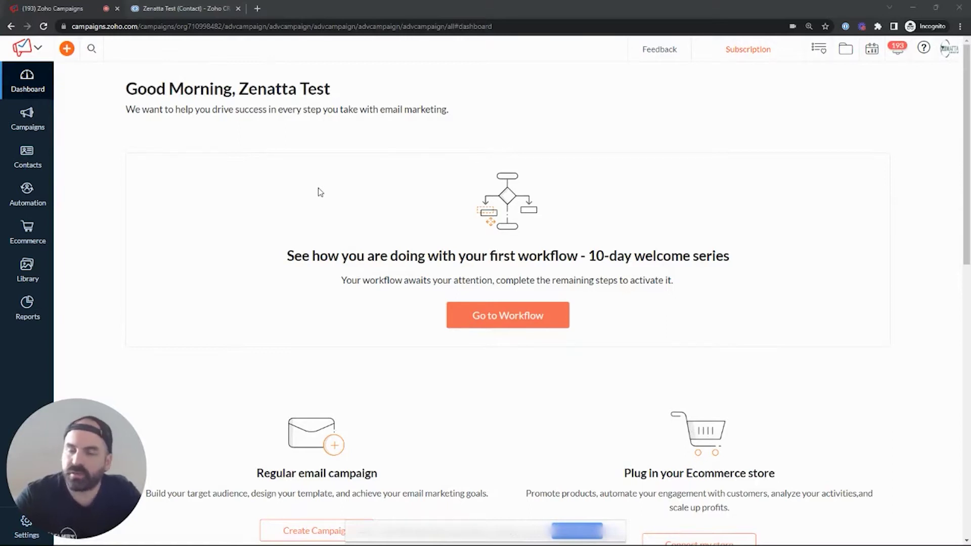
In the CRM contact, review the available owners, then cancel, leaving General Contractor Owner unchanged.
left_click(173, 5)
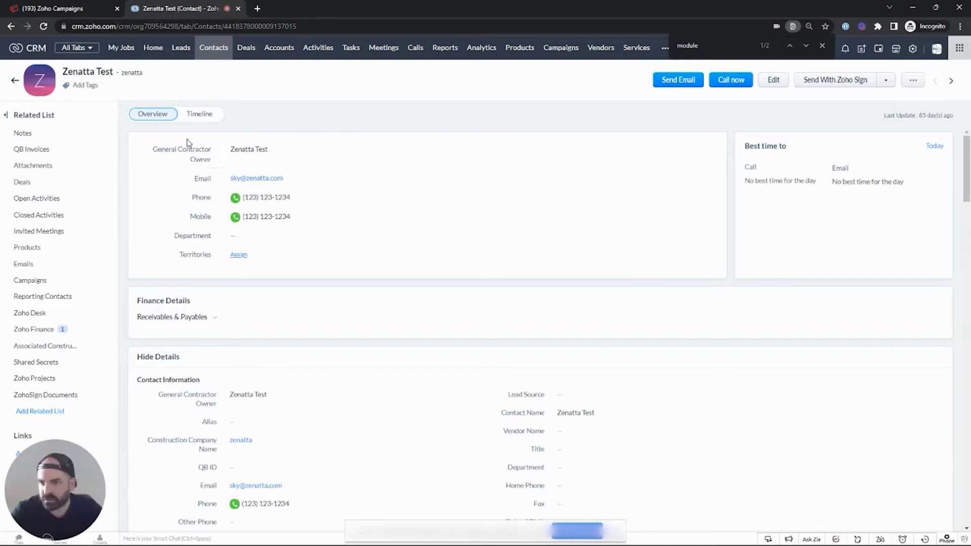
mouse_move(299, 152)
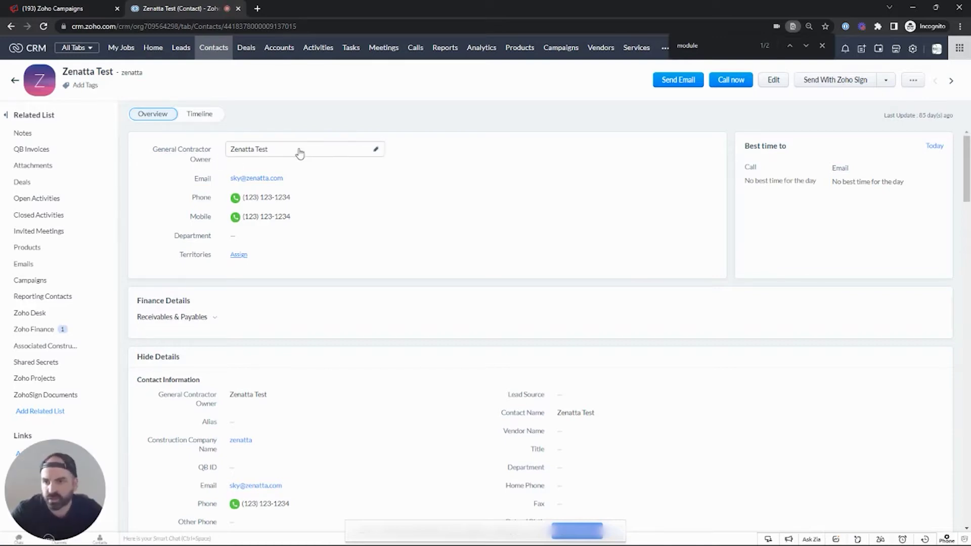
left_click(377, 151)
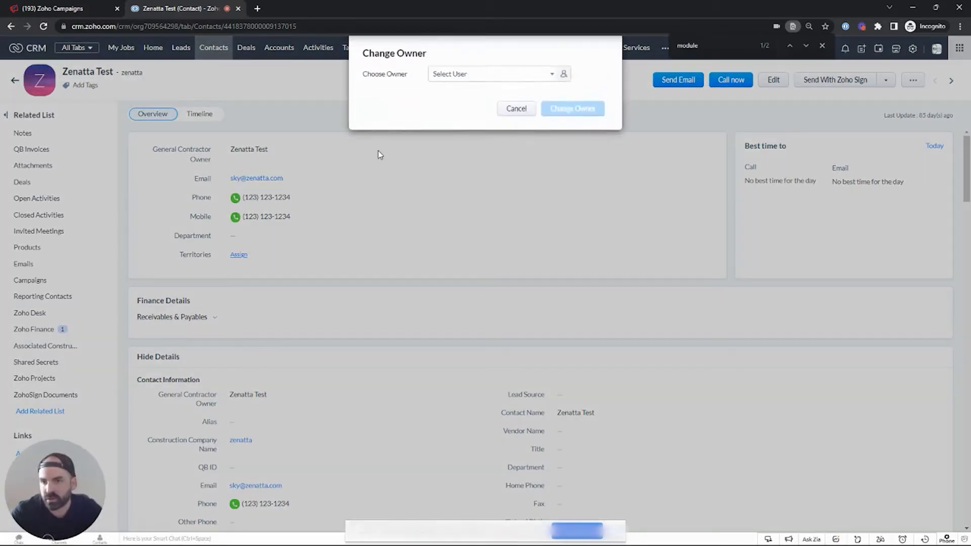
left_click(550, 76)
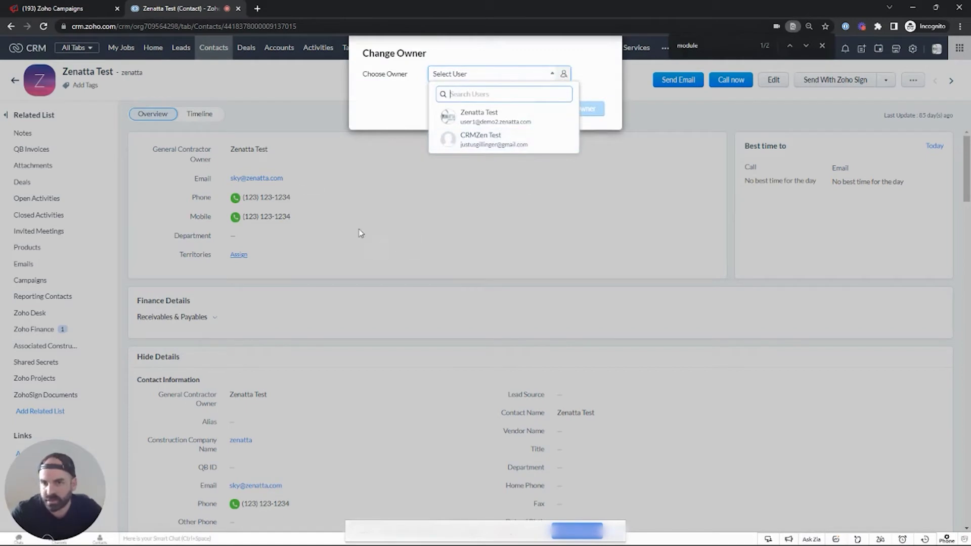
left_click(358, 233)
left_click(526, 76)
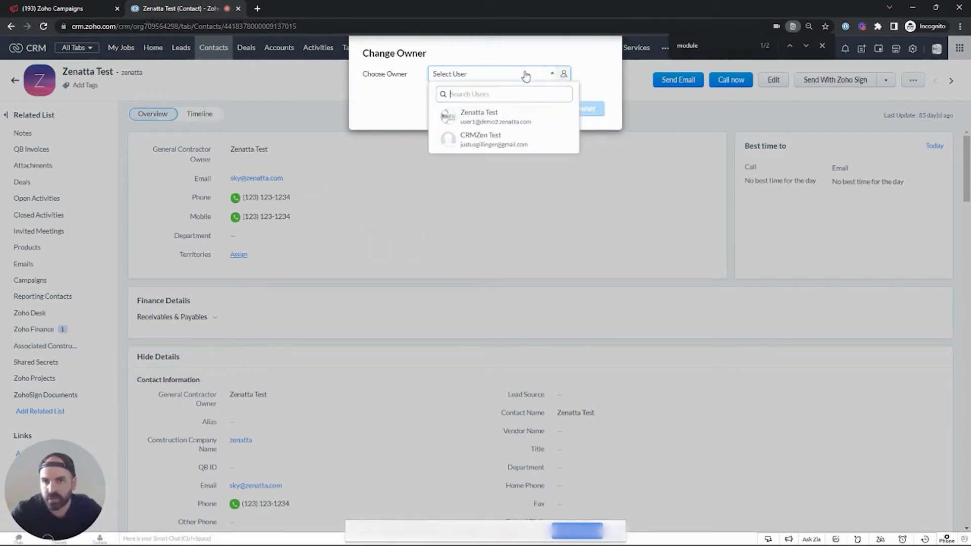
left_click(398, 111)
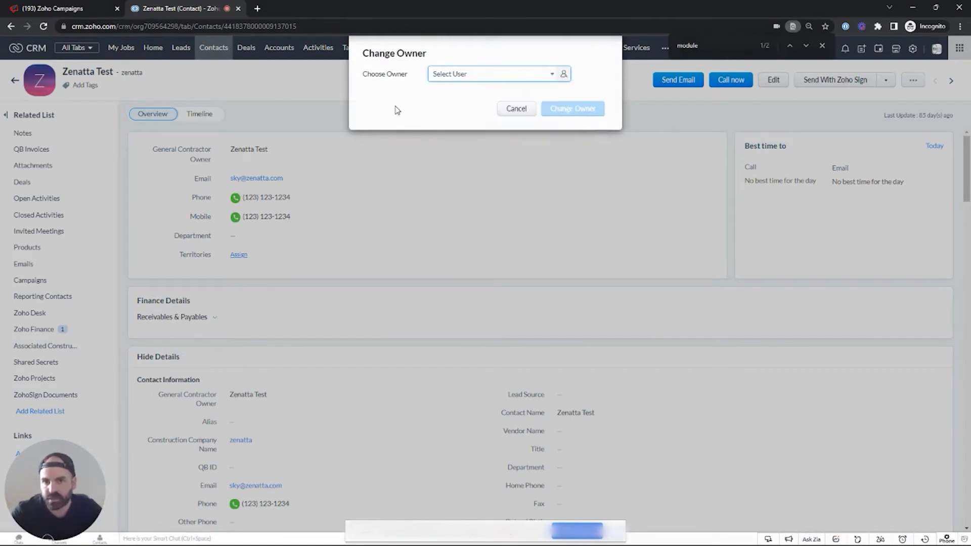
left_click(516, 110)
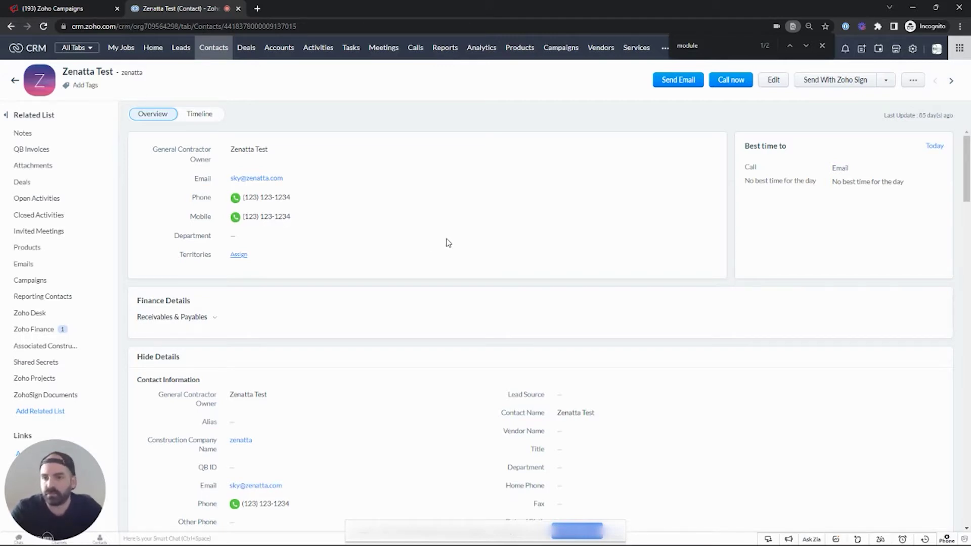
In Campaigns Sync Services, open the Zoho CRM Contacts sync and view its Field Mapping.
mouse_move(61, 10)
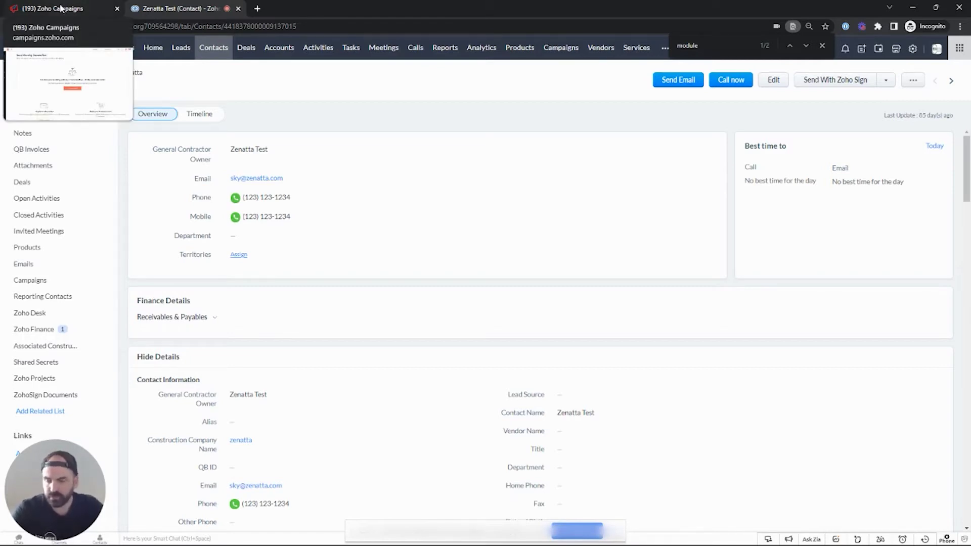
left_click(61, 9)
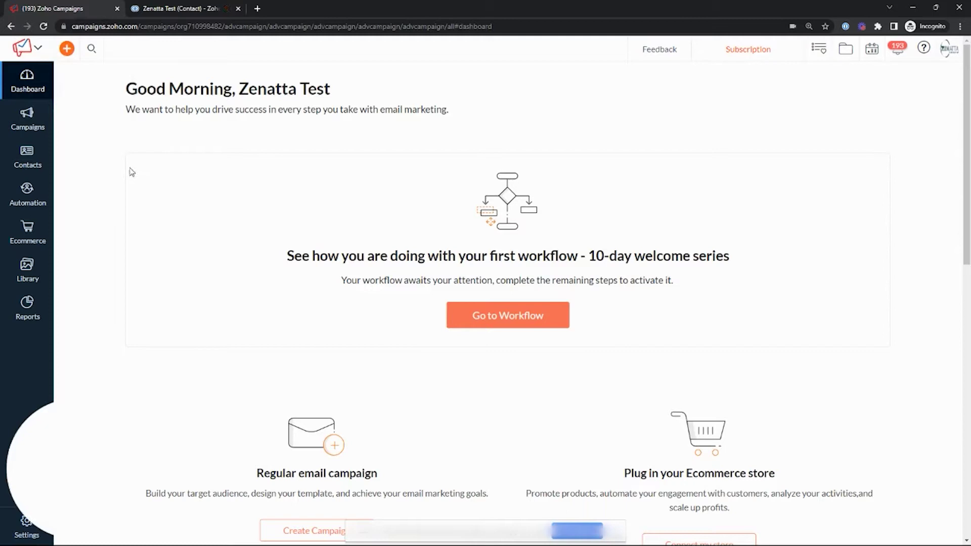
mouse_move(36, 161)
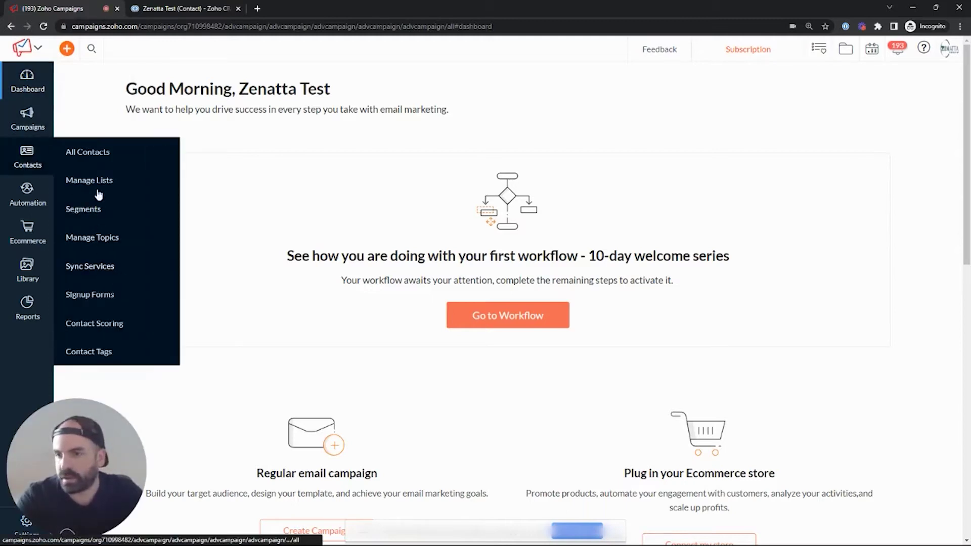
left_click(105, 273)
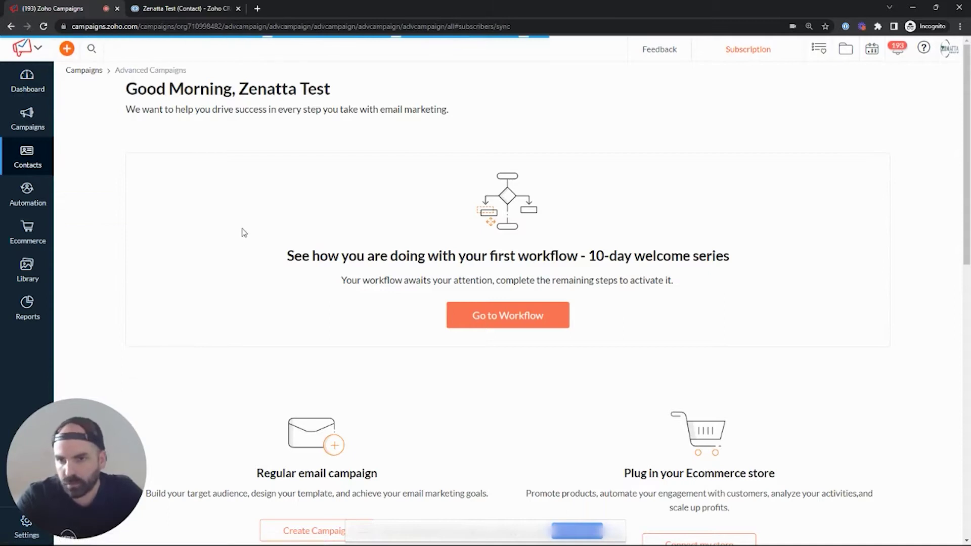
left_click(157, 290)
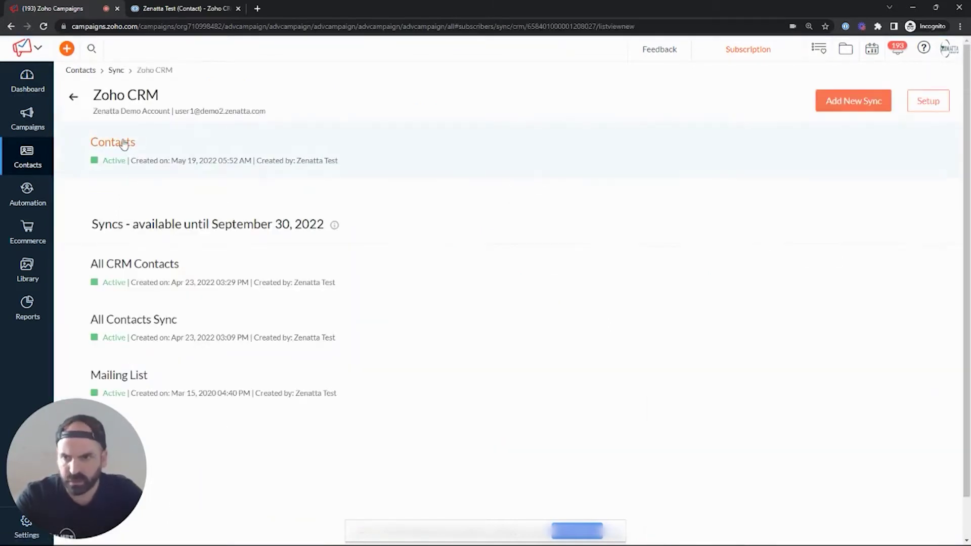
left_click(122, 142)
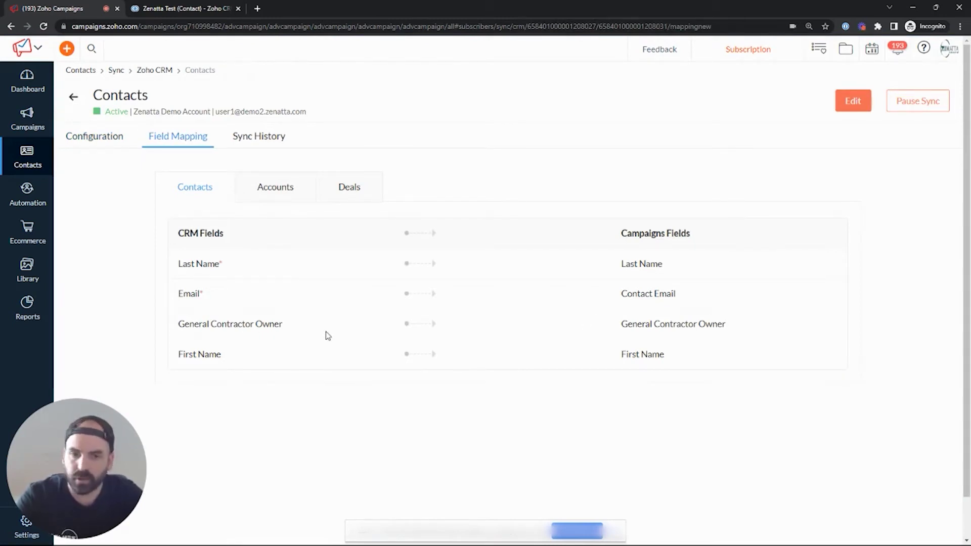
left_click(853, 103)
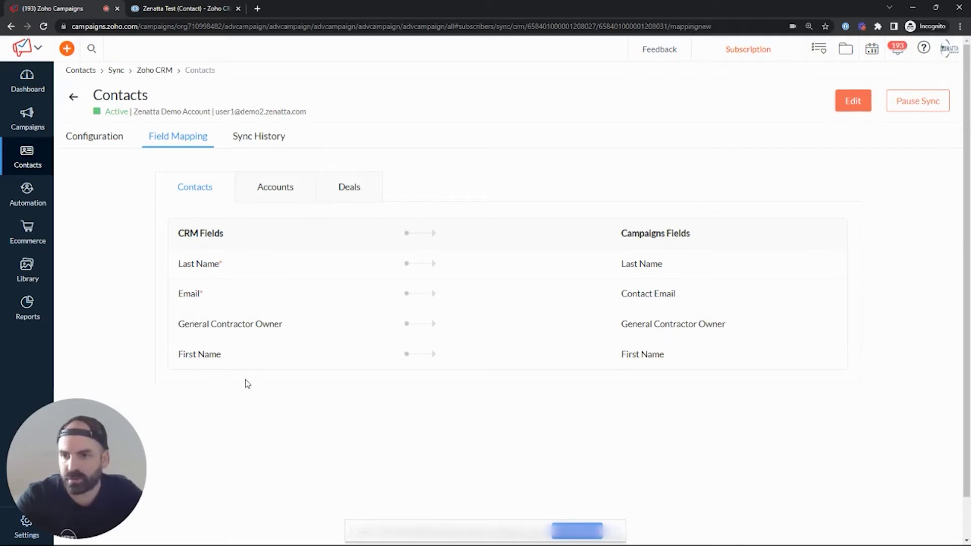
Create a regular email campaign named 'Dynamic Test' with topic Newsletter and save it.
left_click(24, 120)
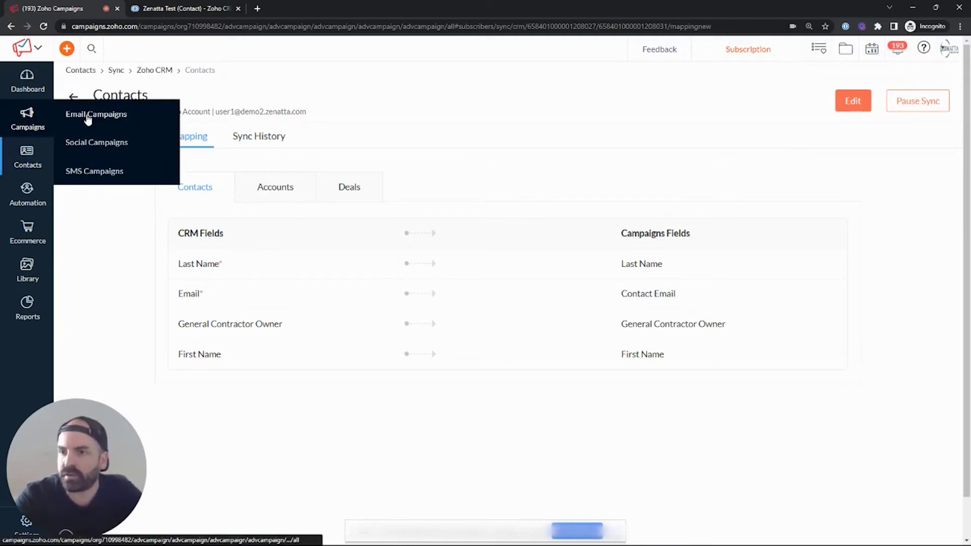
left_click(87, 115)
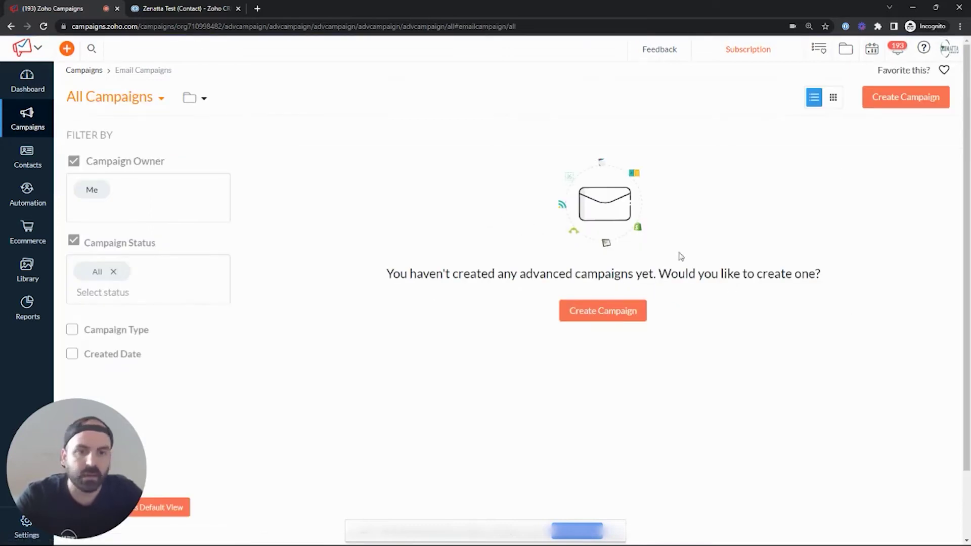
left_click(623, 318)
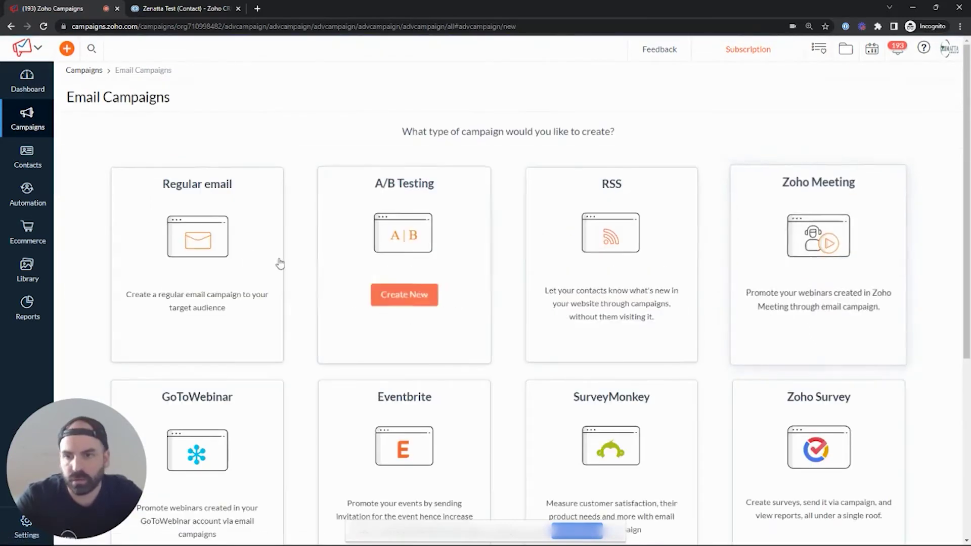
left_click(217, 304)
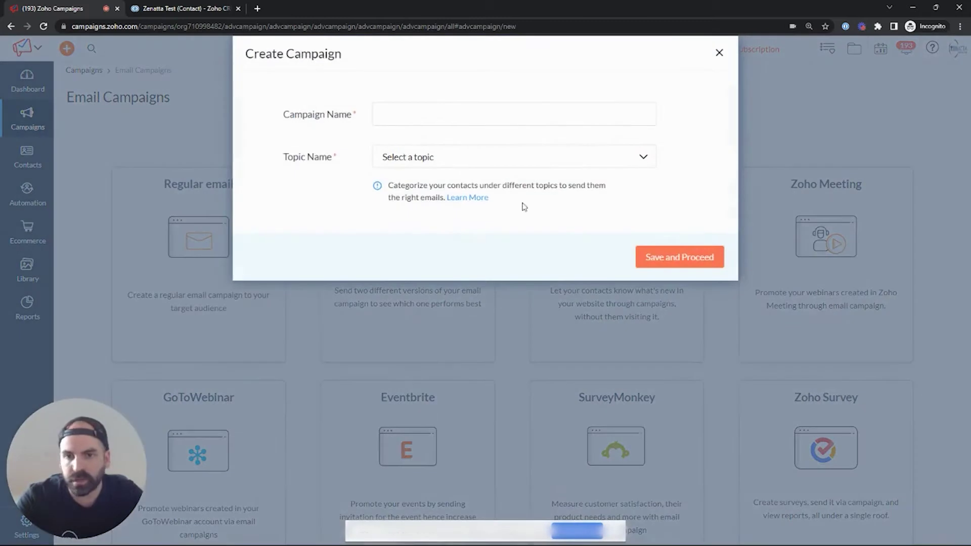
left_click(439, 114)
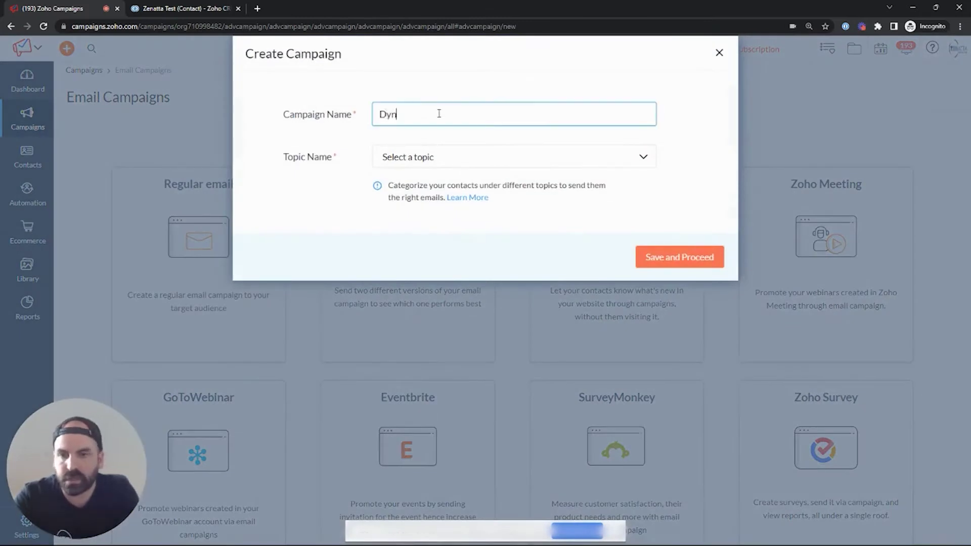
type("Dynamic Test")
left_click(537, 172)
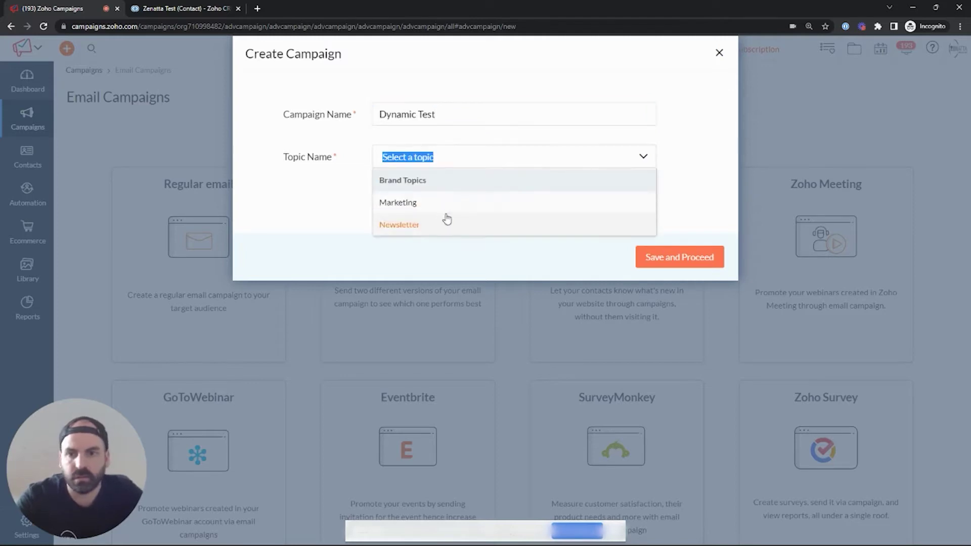
left_click(441, 223)
left_click(712, 263)
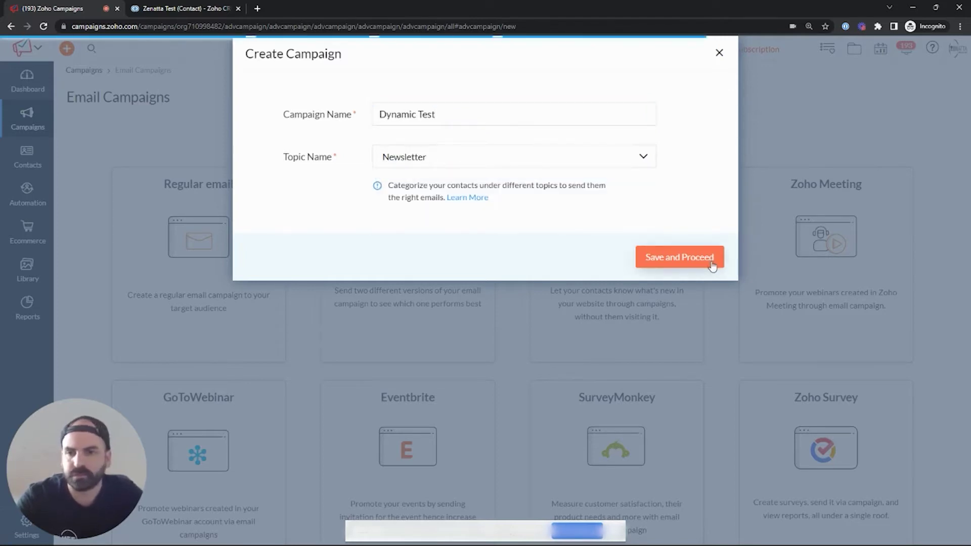
Start the campaign's content from the basic Blank Template.
scroll(700, 264, "down", 2)
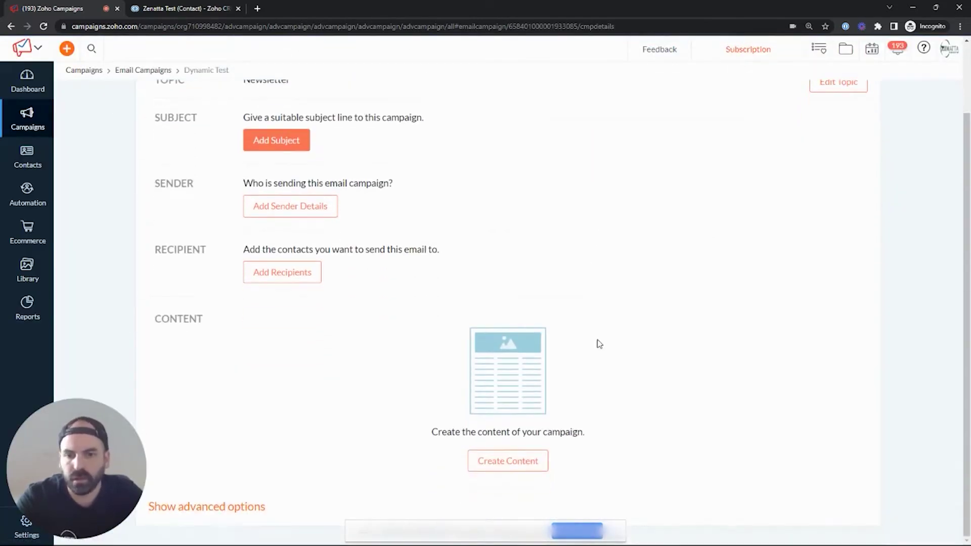
left_click(524, 468)
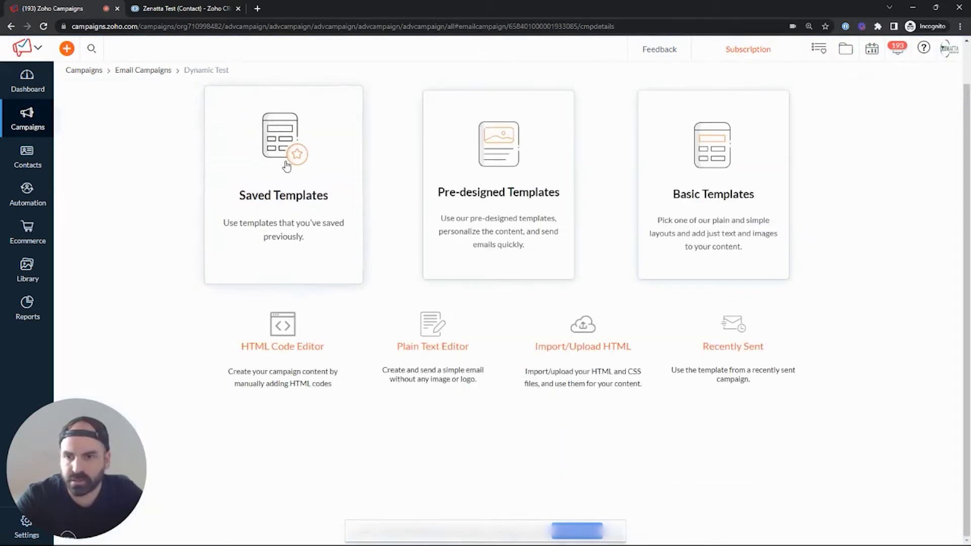
left_click(763, 217)
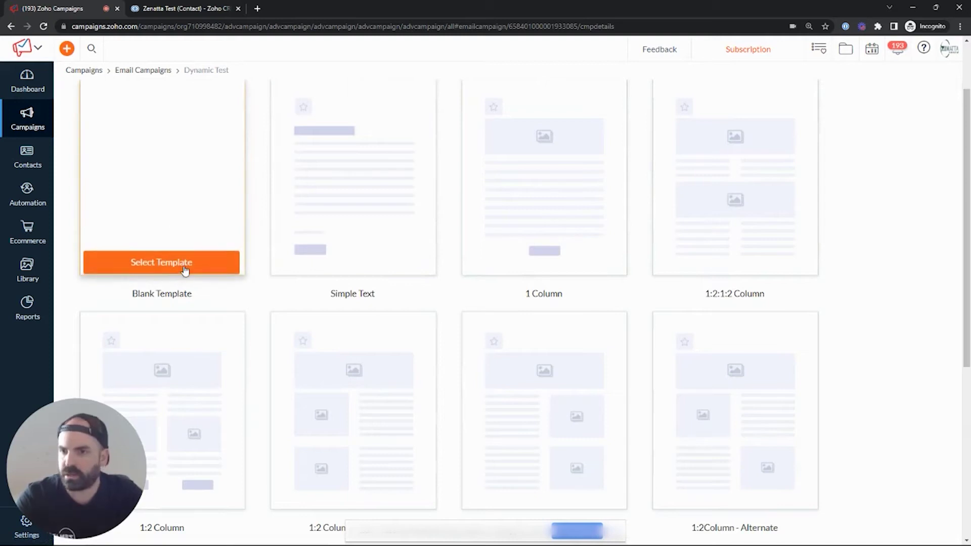
left_click(167, 262)
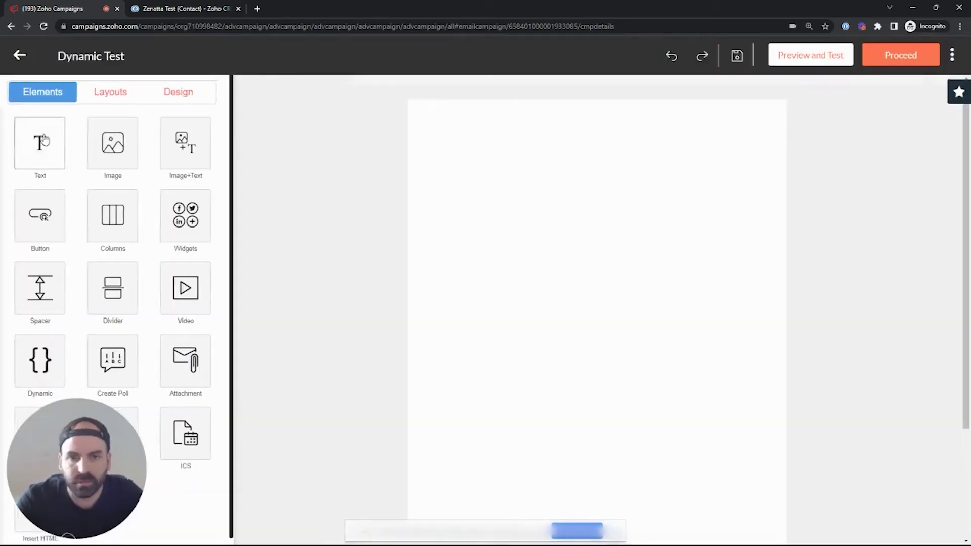
Add a text block and replace its placeholder with the heading 'Newsletter'.
left_click(43, 143)
left_click_drag(42, 134, 568, 189)
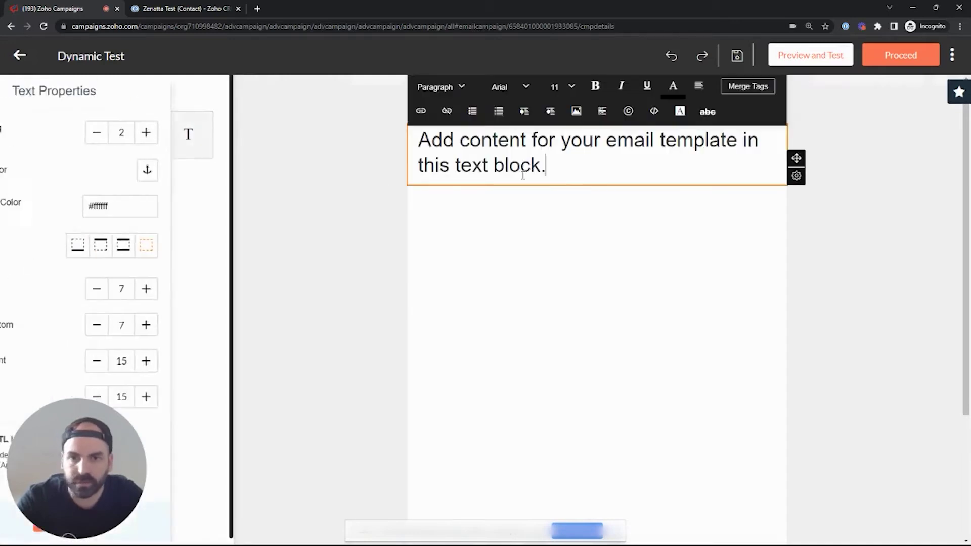
left_click(365, 134)
left_click(570, 145)
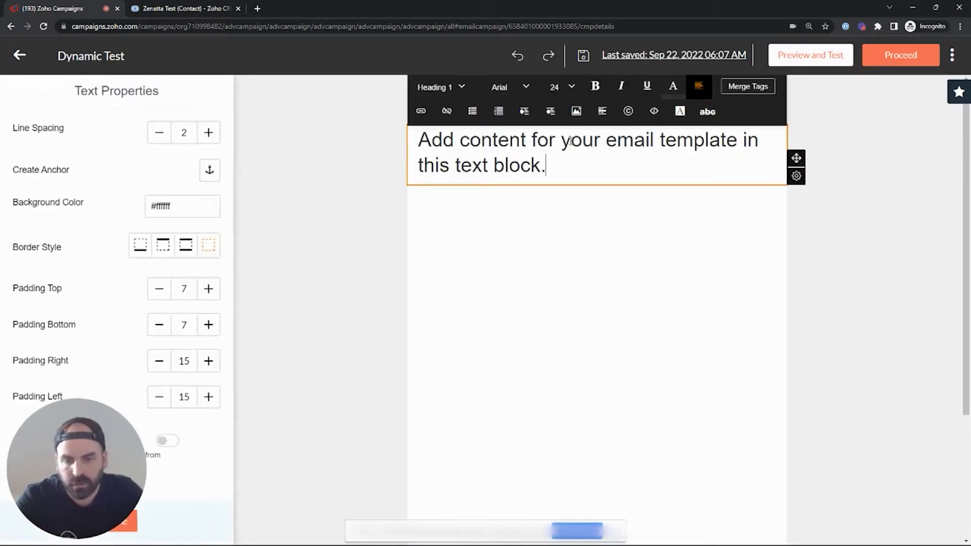
type("An")
key("BackSpace")
key("ctrl+a")
key("BackSpace")
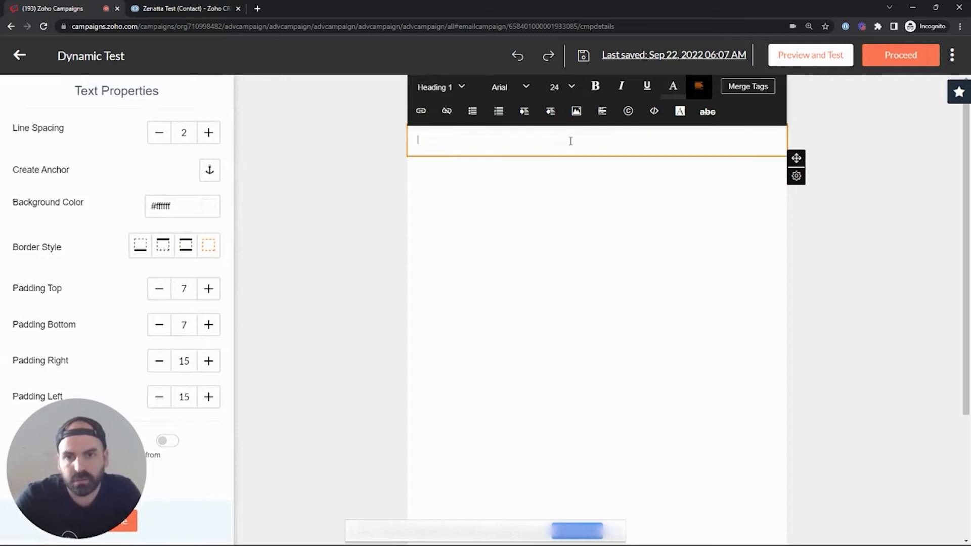
type("Newsletter")
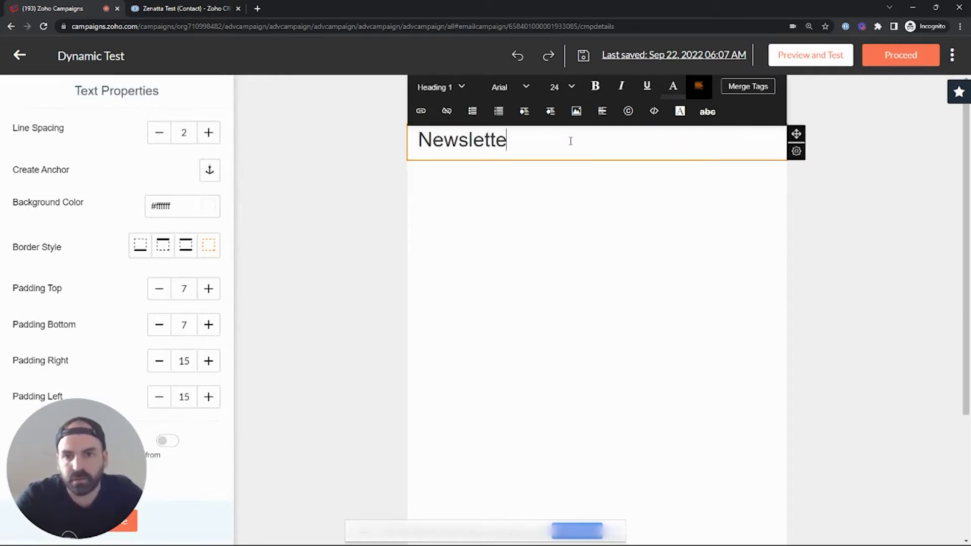
left_click(329, 222)
Add a second text block below the heading, filled with repeated placeholder text.
left_click_drag(111, 147, 564, 226)
triple_click(696, 158)
key("ctrl+c")
key("ctrl+v")
key("ctrl+v")
key("ctrl+v")
key("ctrl+v")
key("ctrl+v")
key("ctrl+v")
key("ctrl+v")
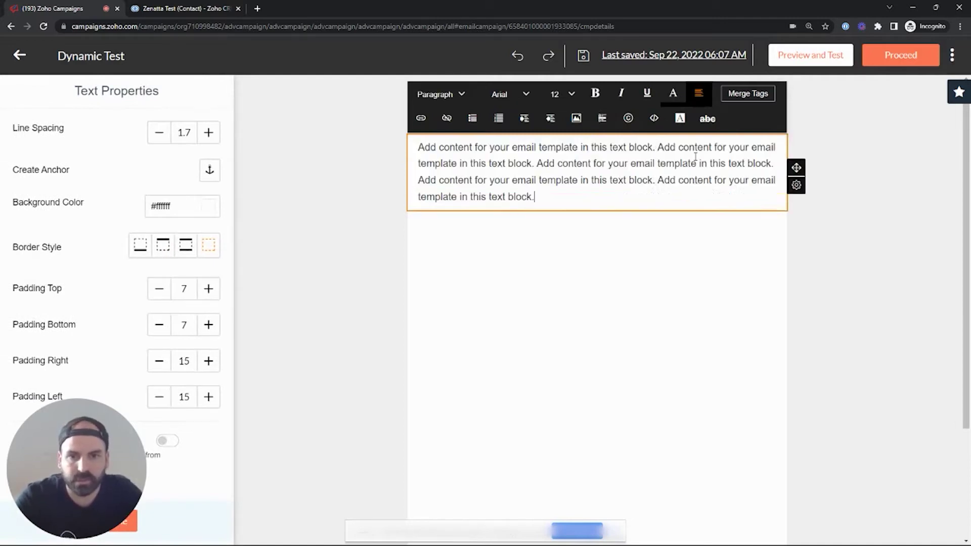
left_click(362, 317)
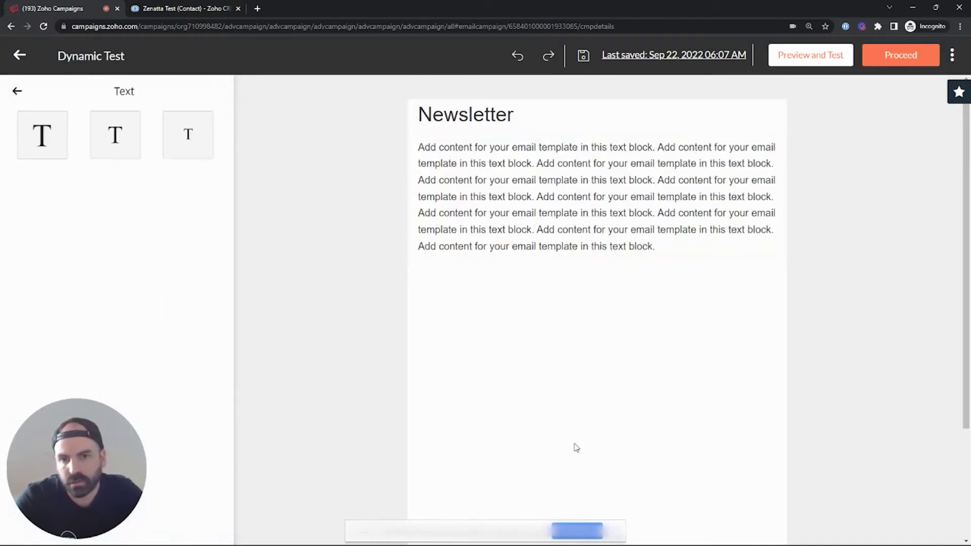
Drag a dynamic Image block below the Newsletter text.
left_click(15, 94)
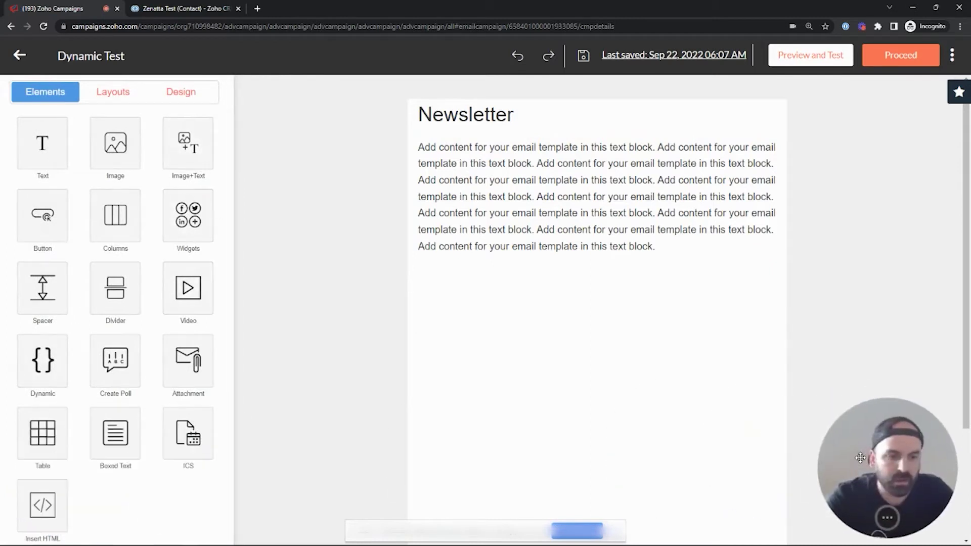
left_click(38, 366)
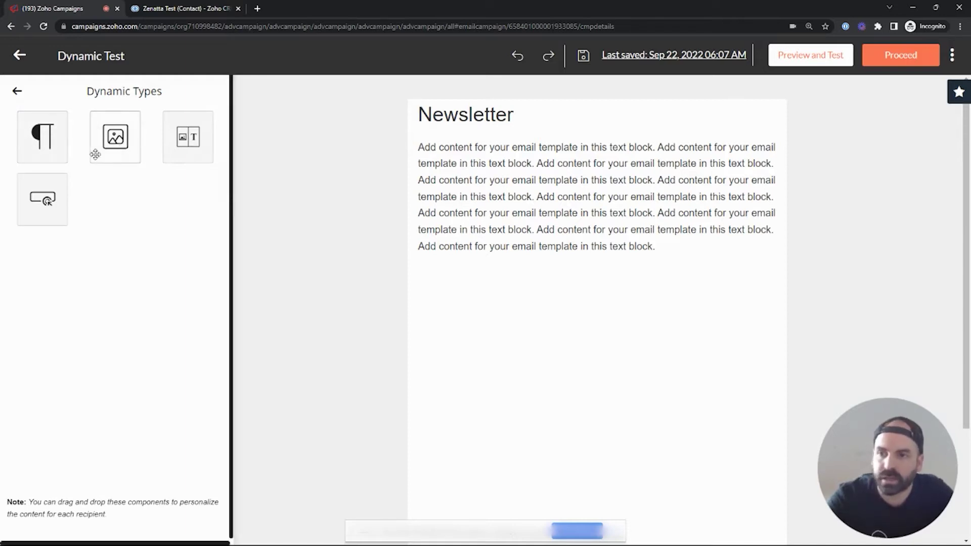
left_click_drag(113, 143, 557, 361)
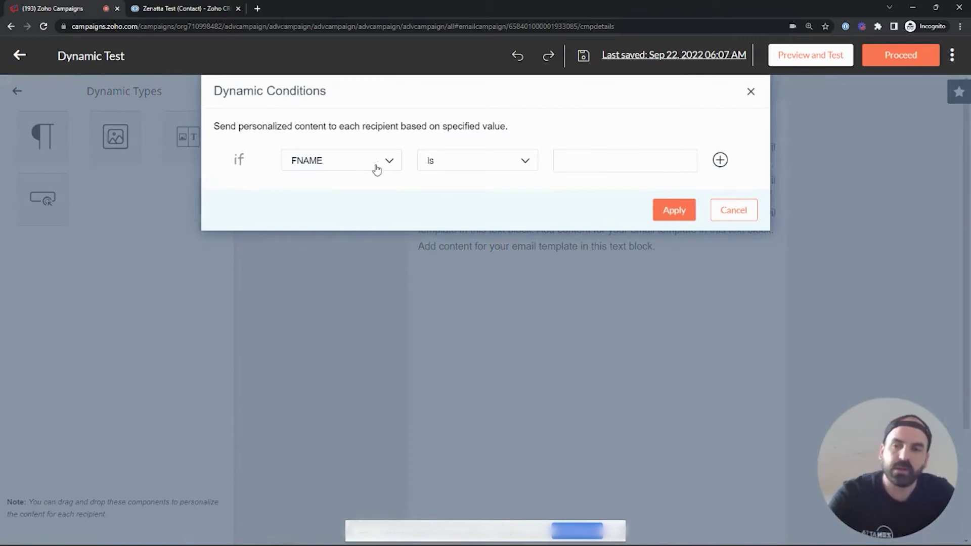
Search the condition fields for 'owner', find no match, and cancel the condition.
left_click(379, 166)
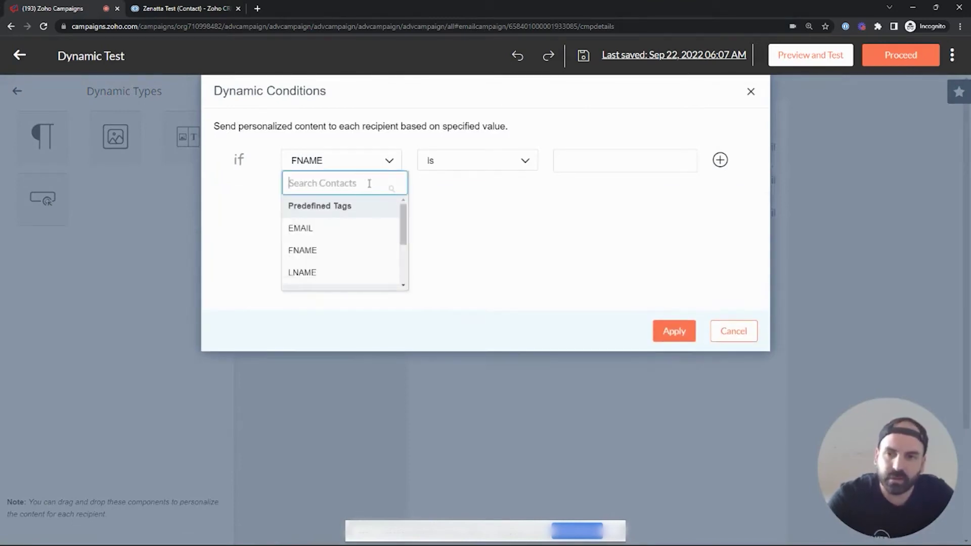
type("owner")
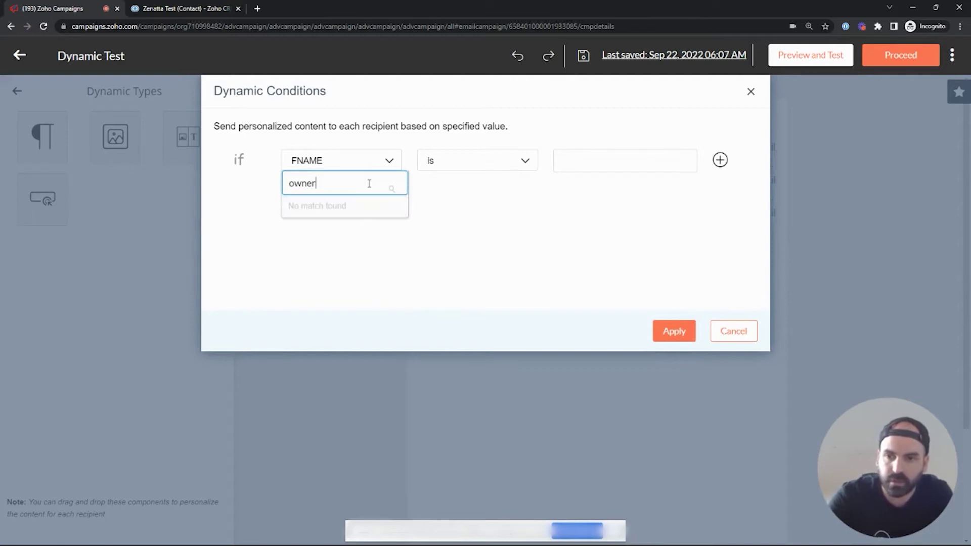
left_click(740, 336)
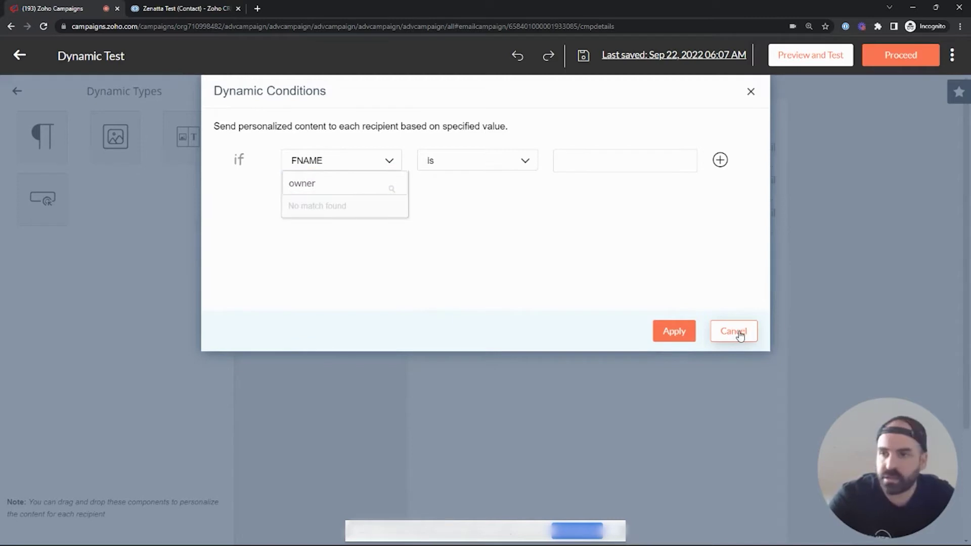
left_click(740, 336)
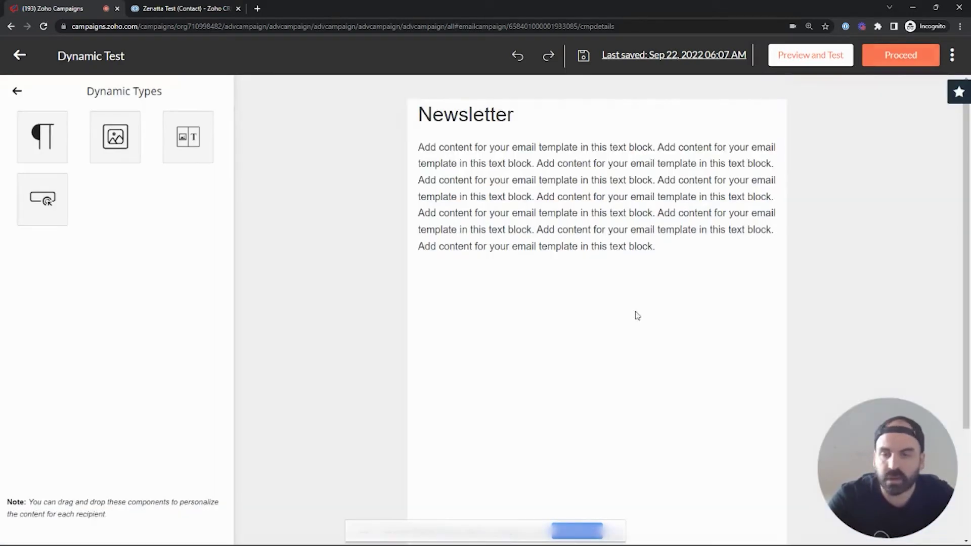
Save the email content, close the editor, and go to the Merge Tags settings.
left_click(17, 57)
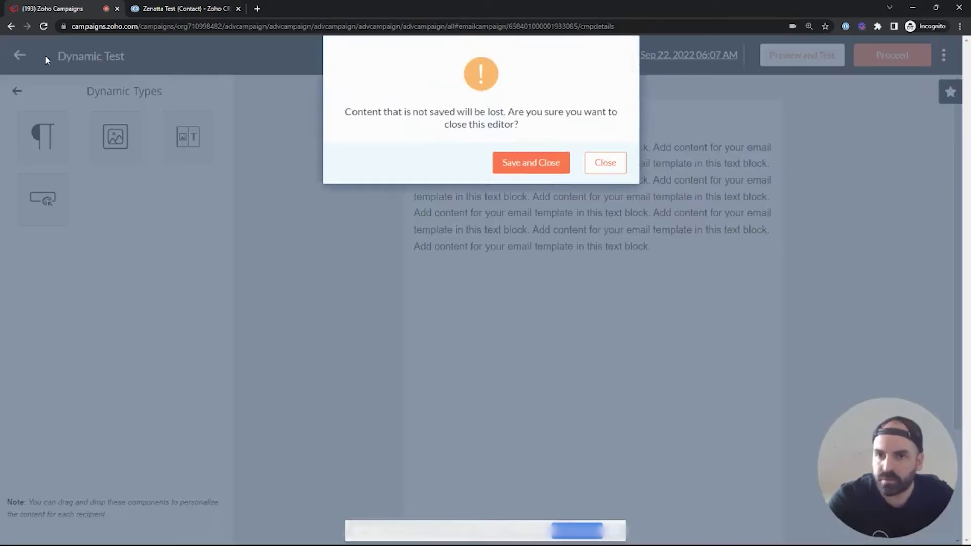
left_click(537, 167)
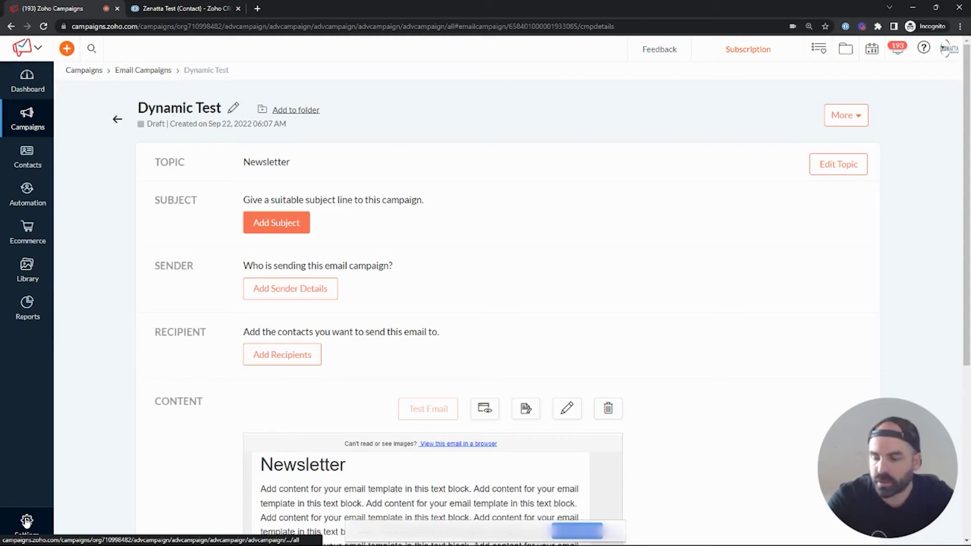
left_click(26, 524)
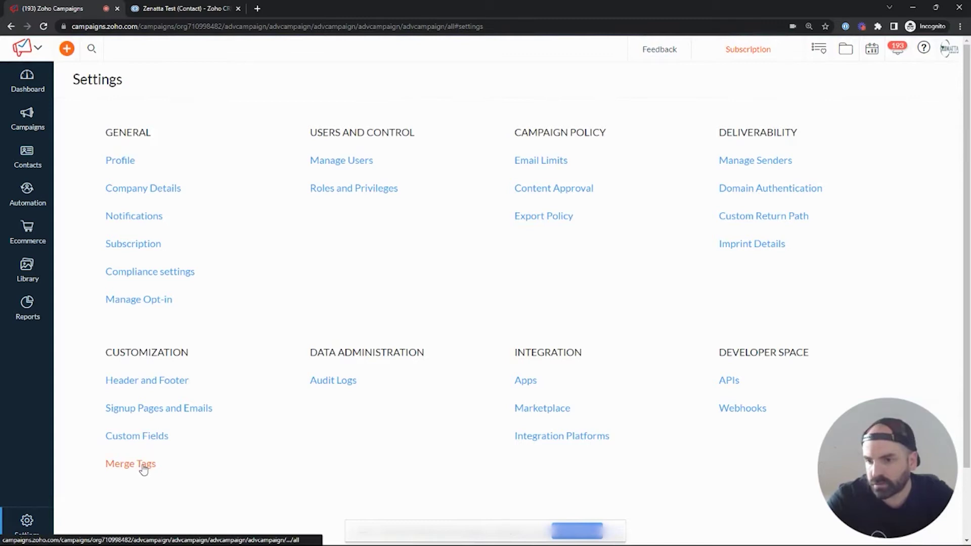
left_click(144, 470)
scroll(377, 253, "down", 7)
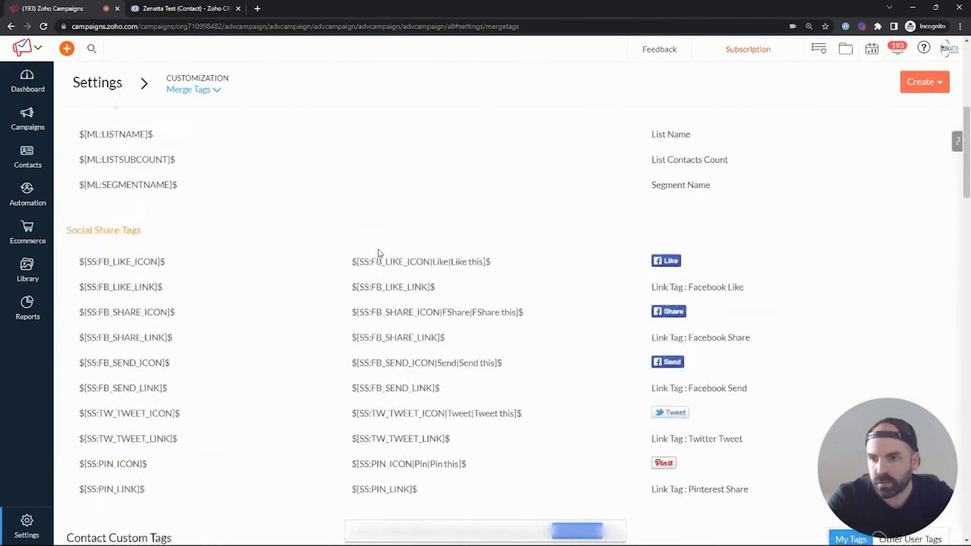
scroll(379, 251, "down", 9)
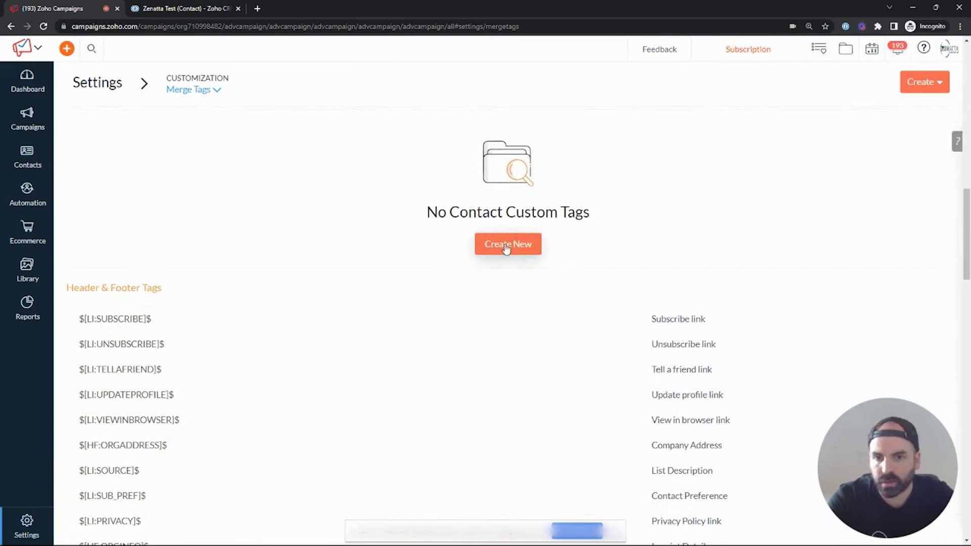
Create contact merge tag OWNER from General Contractor Owner, with mail and social defaults 'Owner'.
left_click(506, 248)
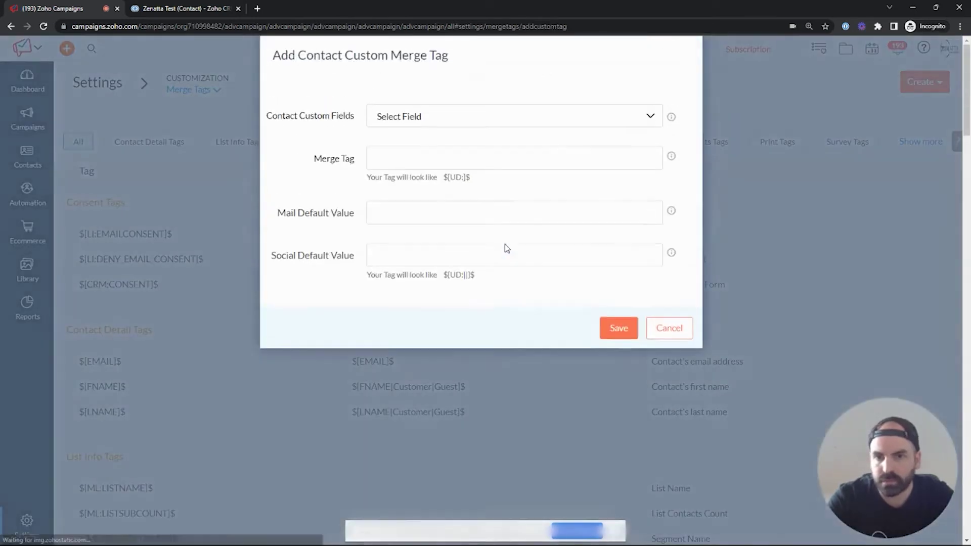
left_click(444, 122)
type("ge")
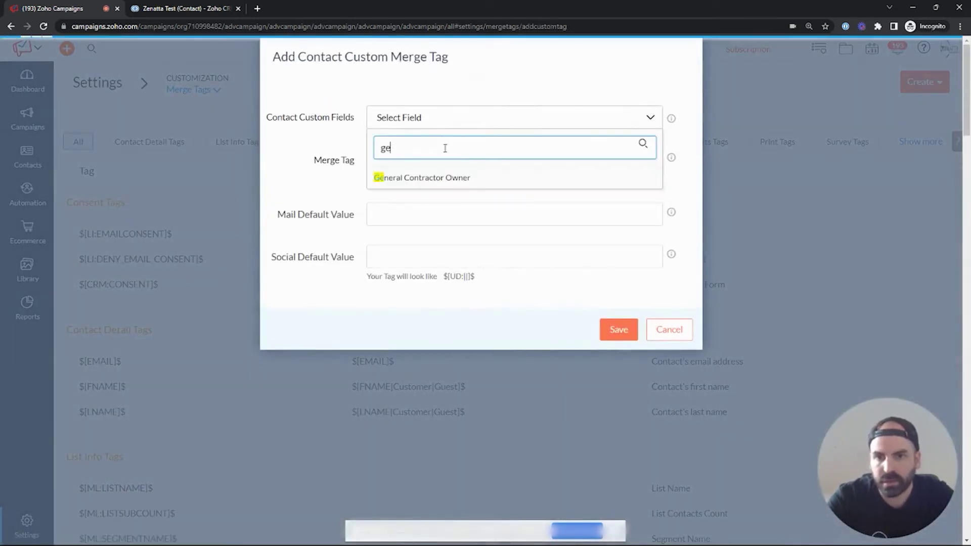
left_click(444, 183)
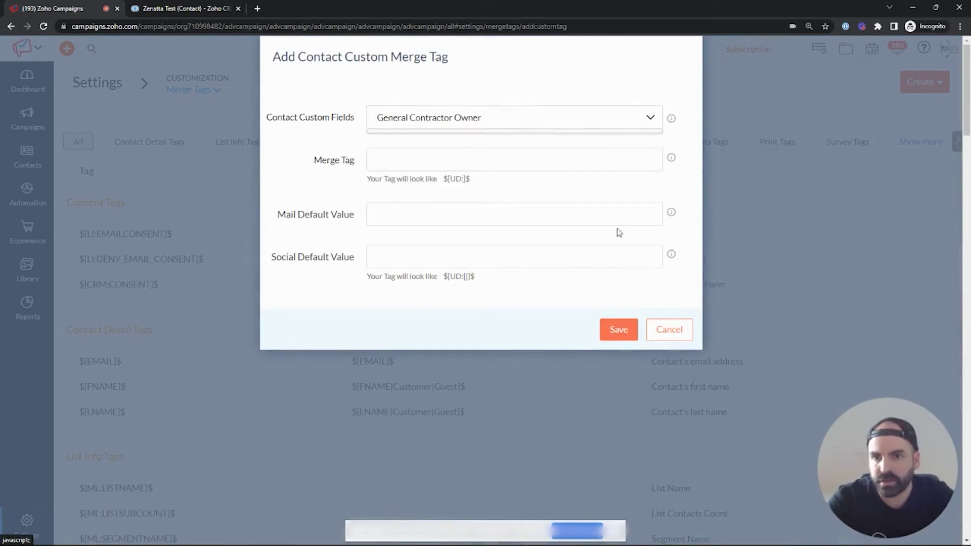
left_click(436, 162)
type("OWNER")
key("BackSpace")
key("BackSpace")
type("NER")
key("Tab")
type("Owner")
key("Tab")
type("Owner")
left_click(621, 337)
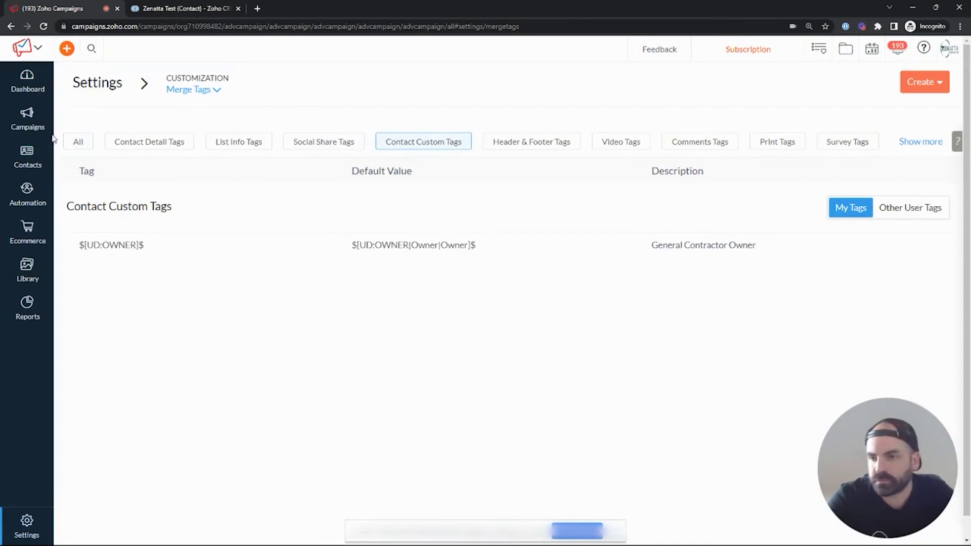
Open the new OWNER merge tag to review it, then close it unchanged.
mouse_move(483, 252)
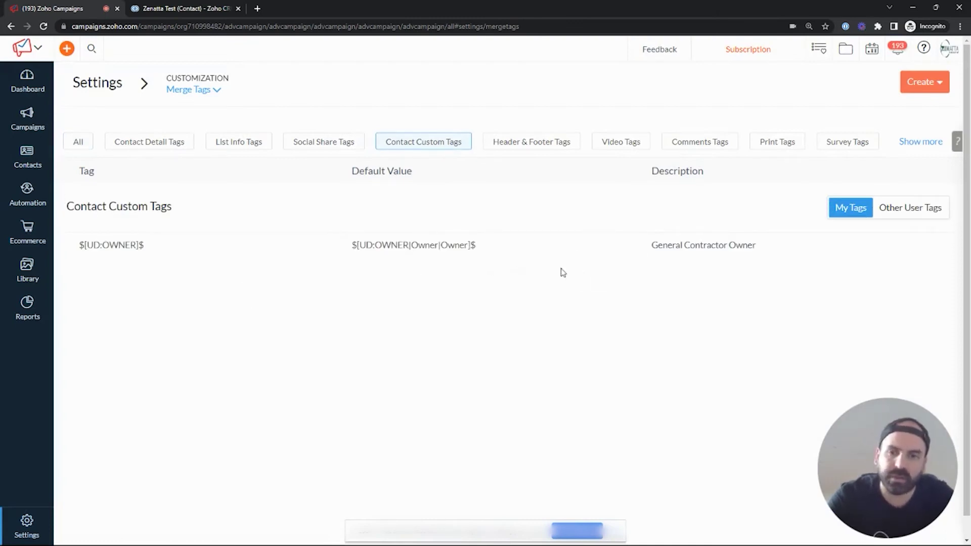
left_click(878, 245)
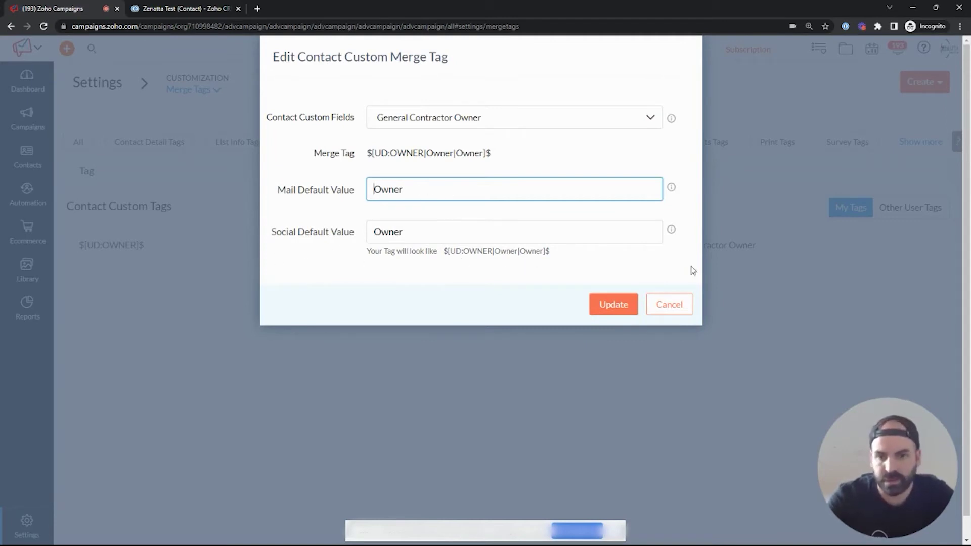
left_click(673, 309)
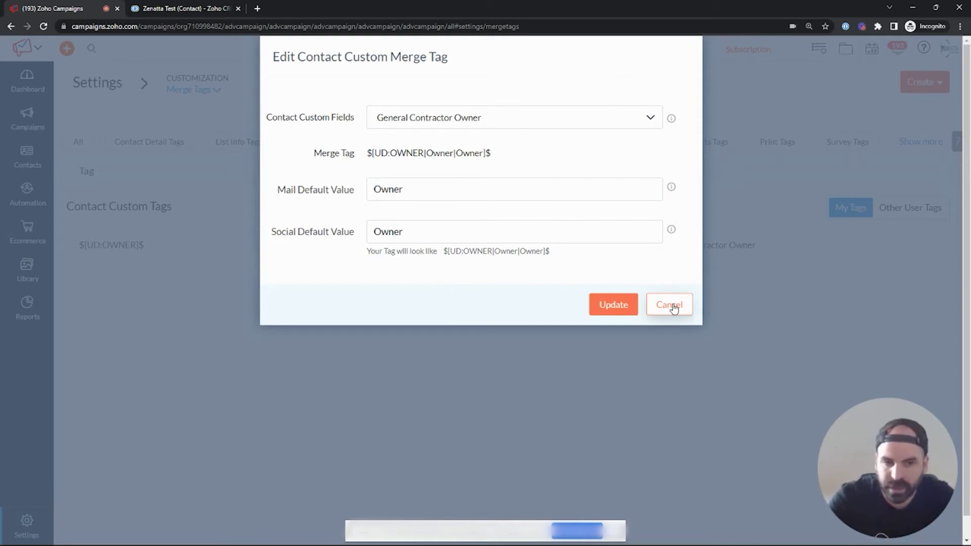
left_click(673, 308)
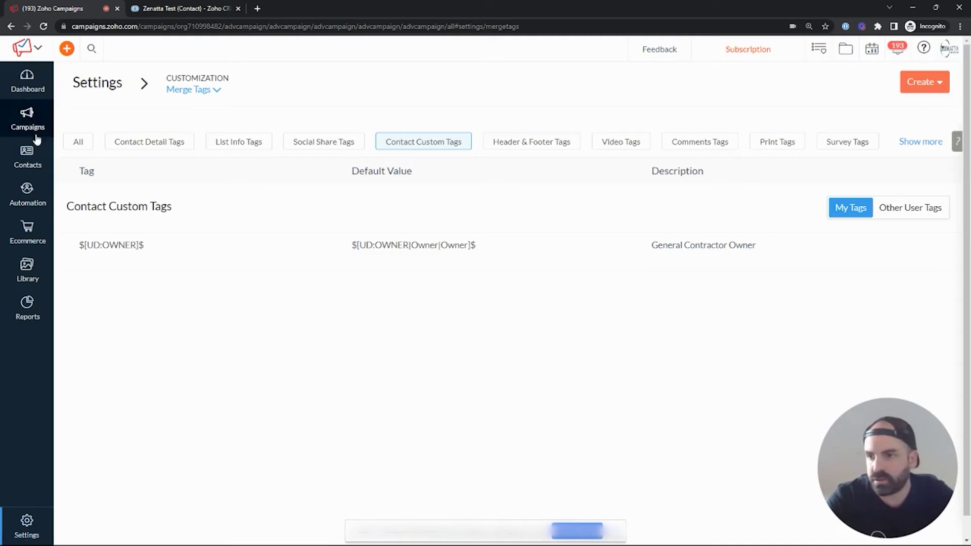
Start a new segment with the criterion General Contractor Owner is not empty.
mouse_move(26, 163)
left_click(90, 204)
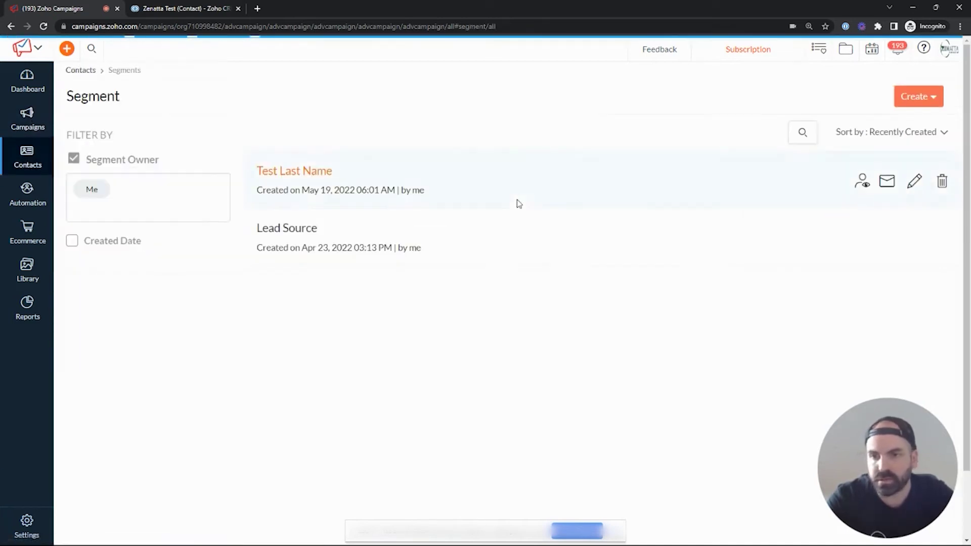
left_click(918, 97)
left_click(911, 122)
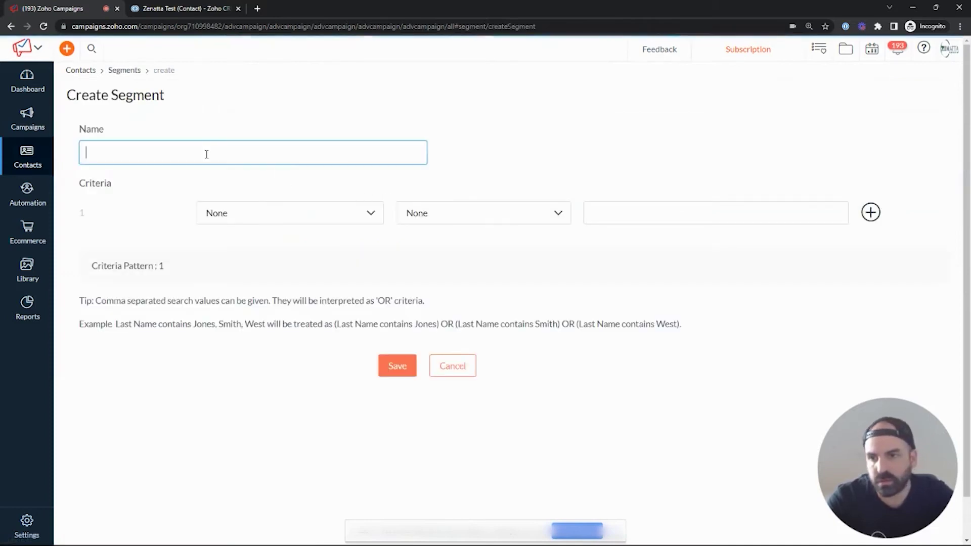
left_click(313, 216)
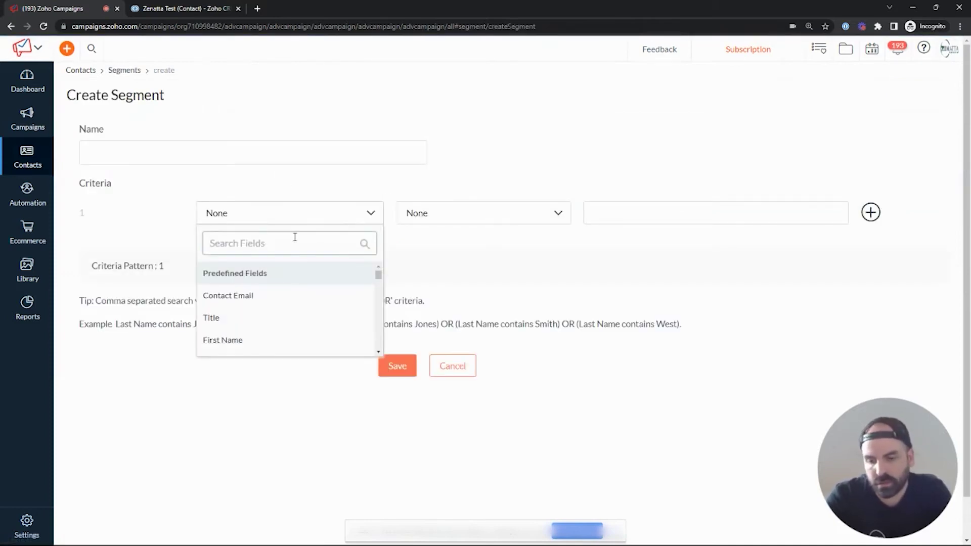
type("genera")
left_click(264, 294)
left_click(475, 214)
scroll(476, 273, "down", 5)
left_click(468, 271)
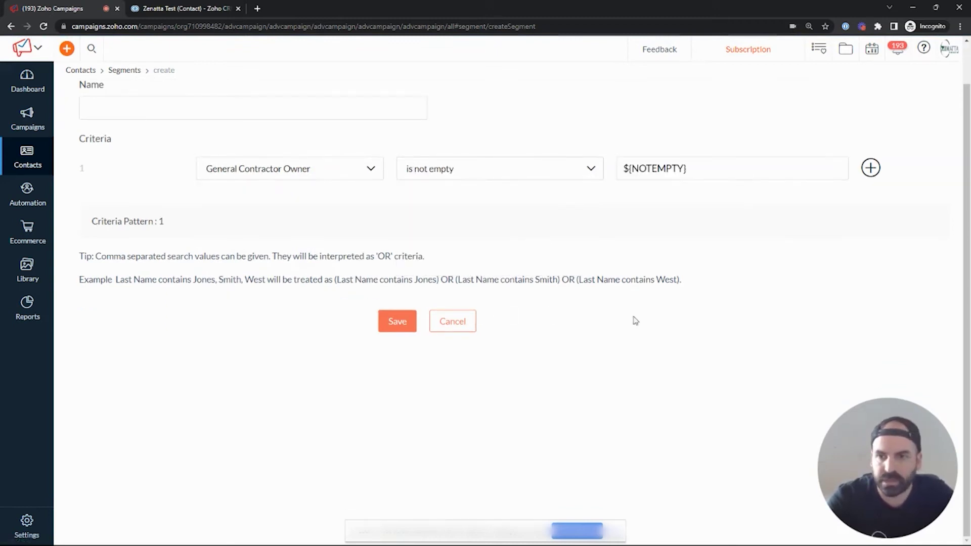
scroll(636, 321, "up", 1)
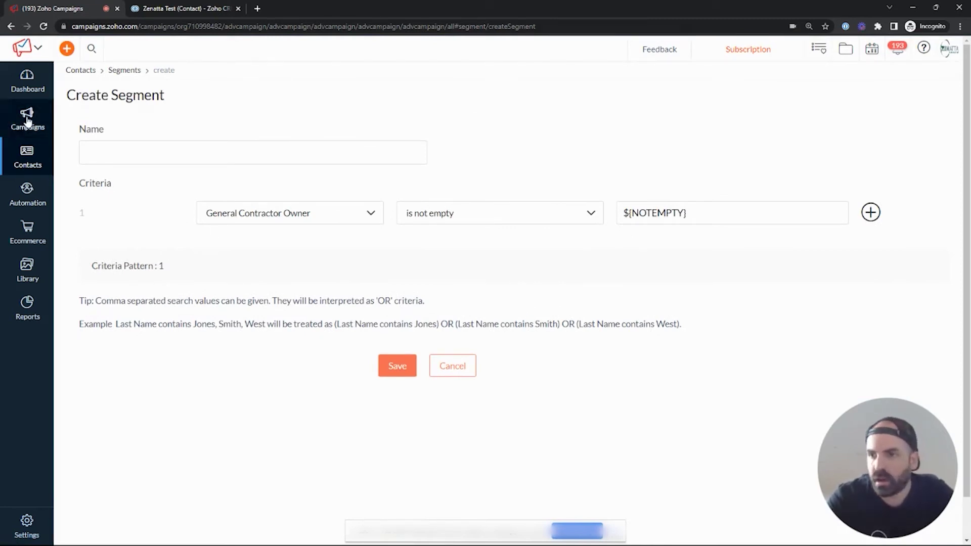
Reopen the Dynamic Test campaign, preview its email content, and return to editing.
mouse_move(23, 121)
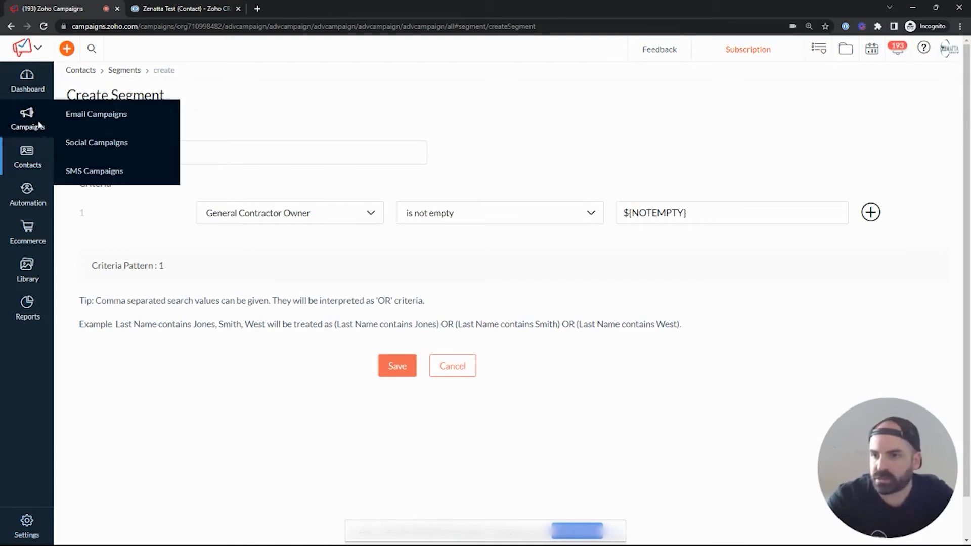
left_click(93, 118)
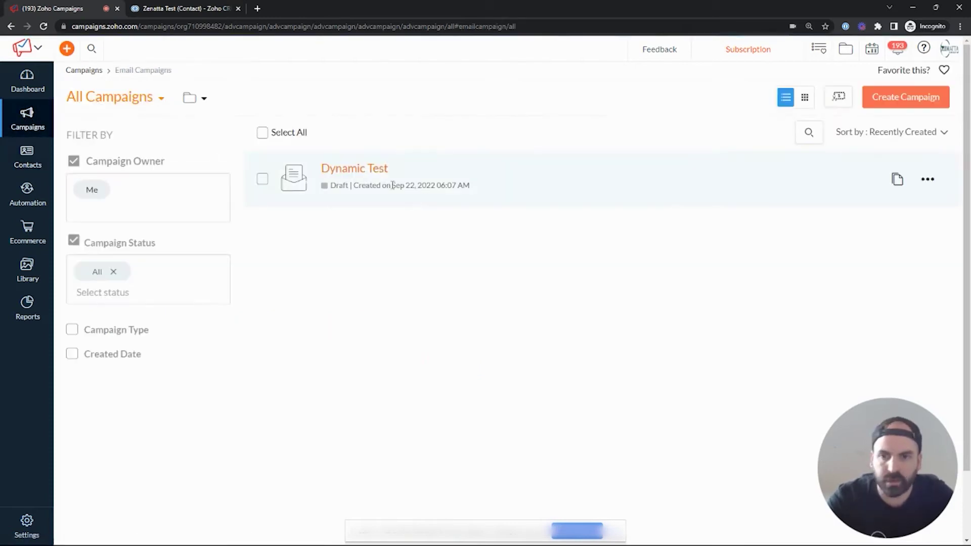
left_click(371, 174)
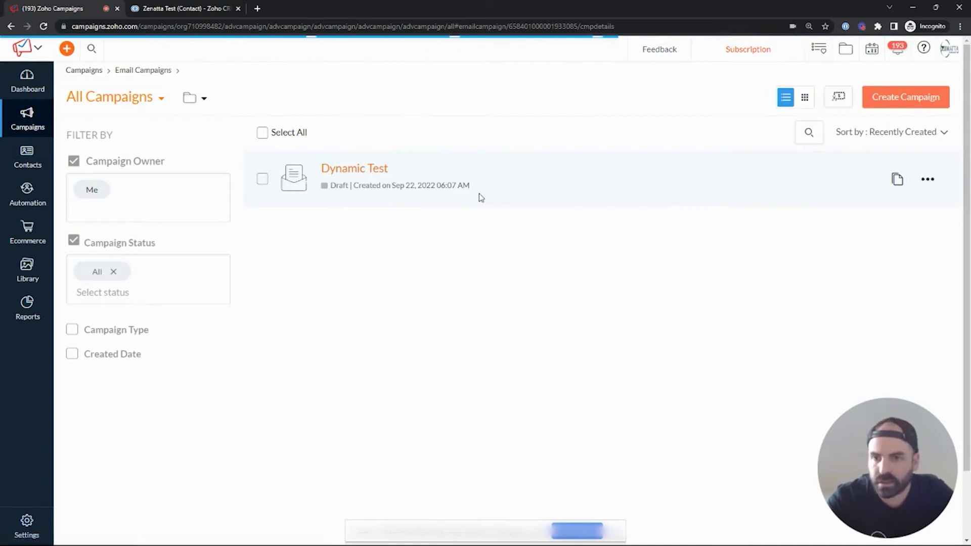
scroll(556, 314, "down", 5)
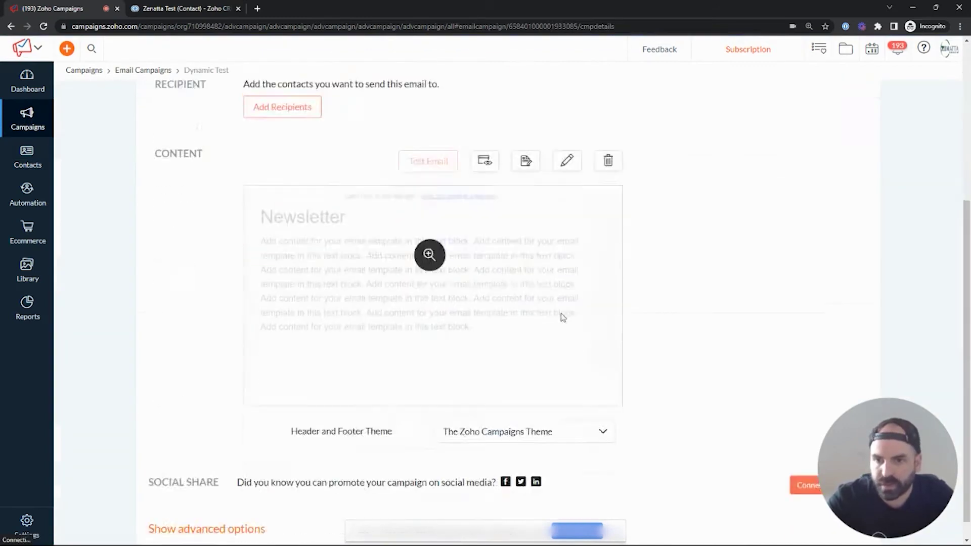
left_click(433, 245)
left_click(922, 66)
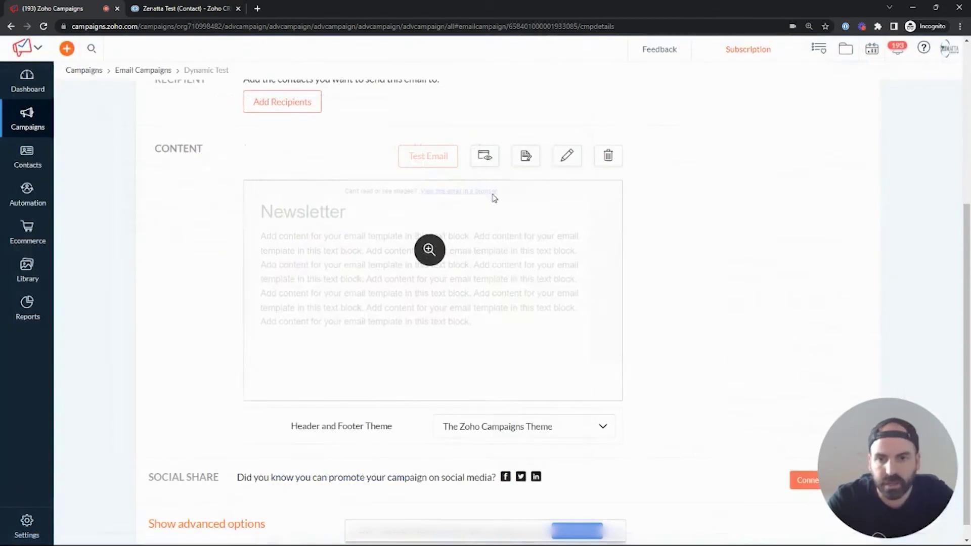
left_click(567, 157)
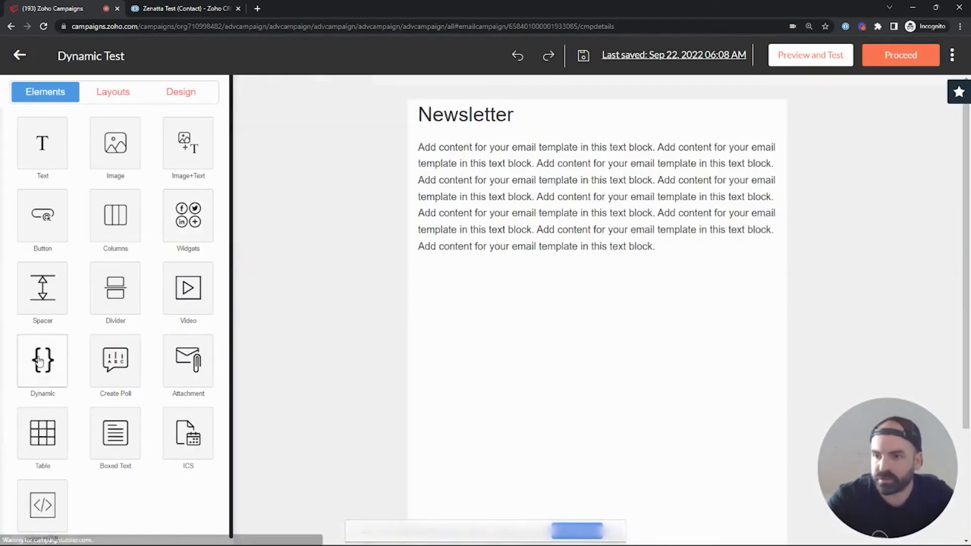
Add a dynamic image block below the Newsletter text, conditioned on the OWNER field.
left_click(40, 362)
left_click_drag(115, 137, 553, 357)
left_click(377, 161)
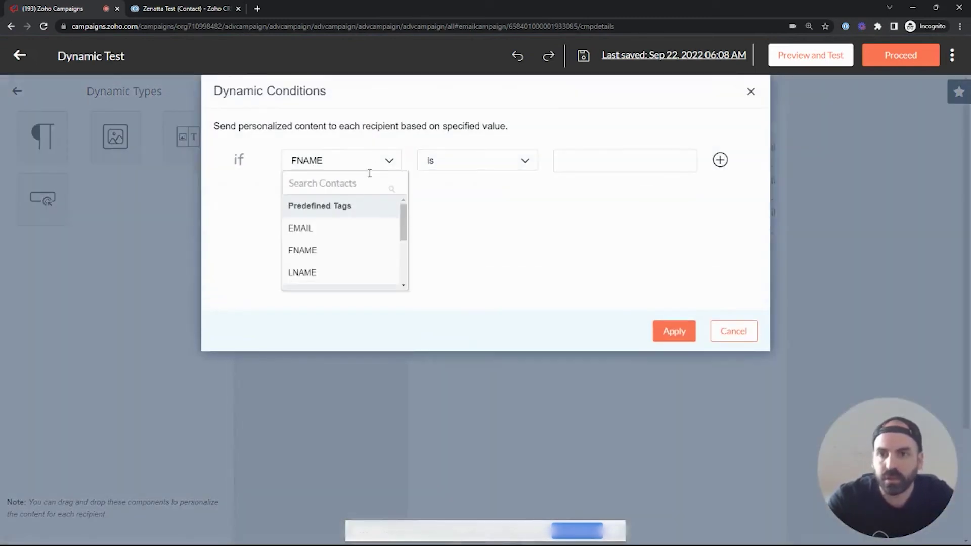
type("ge")
left_click_drag(301, 184, 259, 182)
left_click(259, 181)
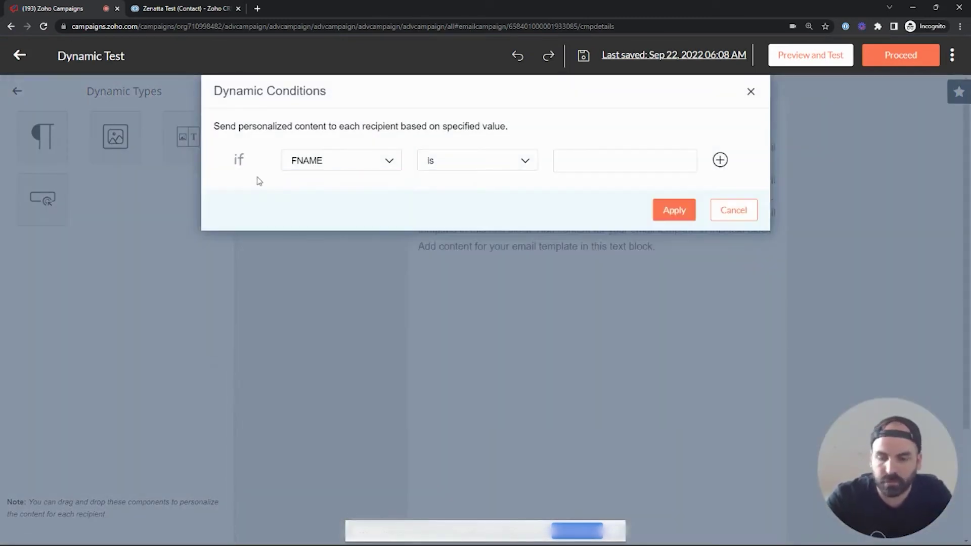
left_click(306, 169)
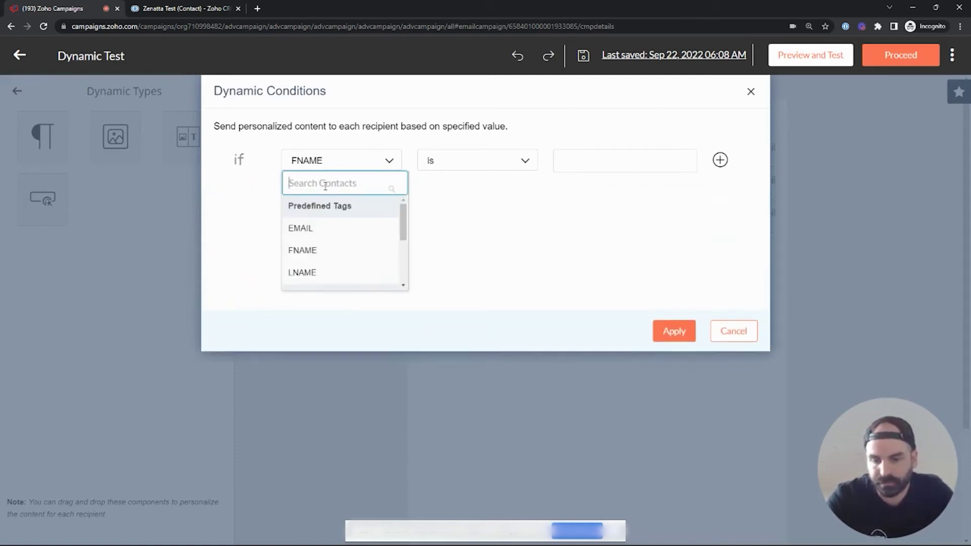
type("Own")
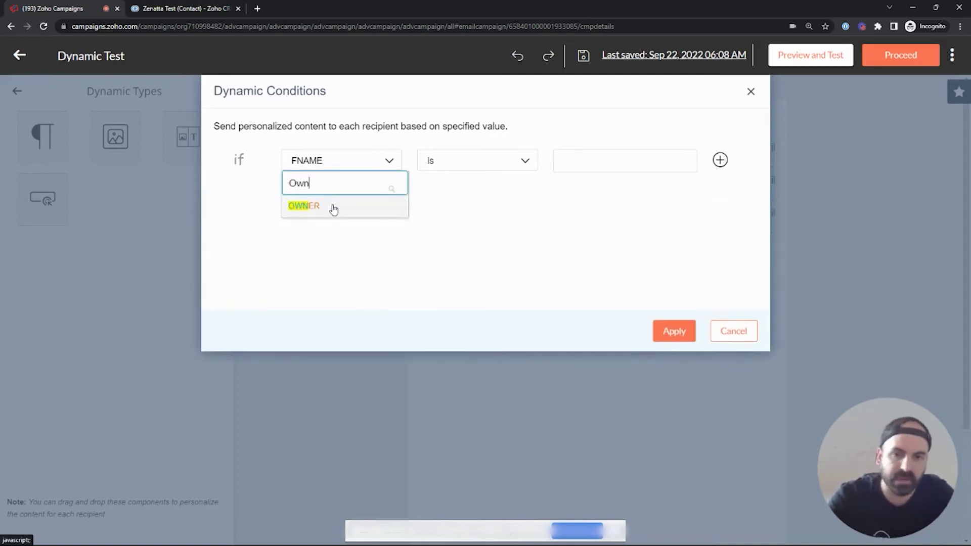
left_click(333, 207)
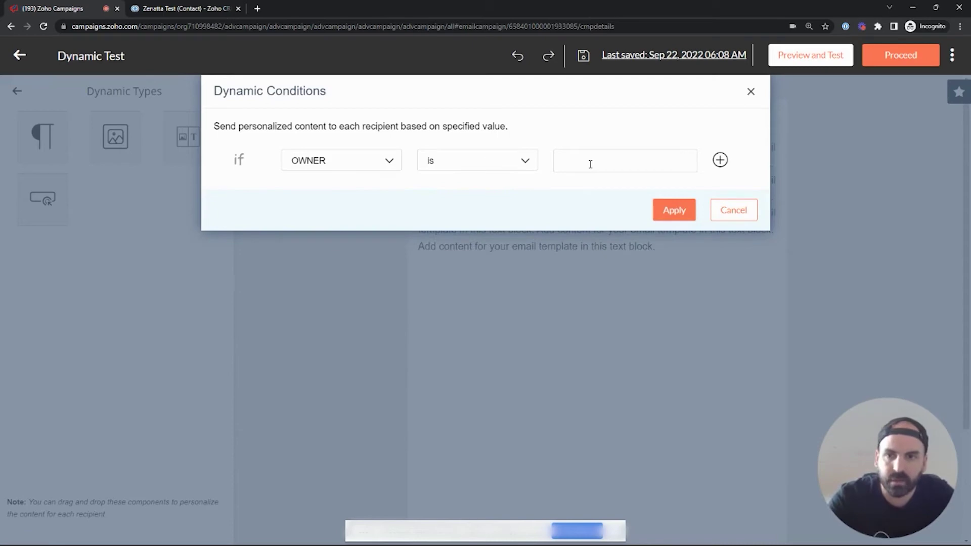
Check the owner name in CRM and apply the condition OWNER is Zenatta Test.
left_click(144, 7)
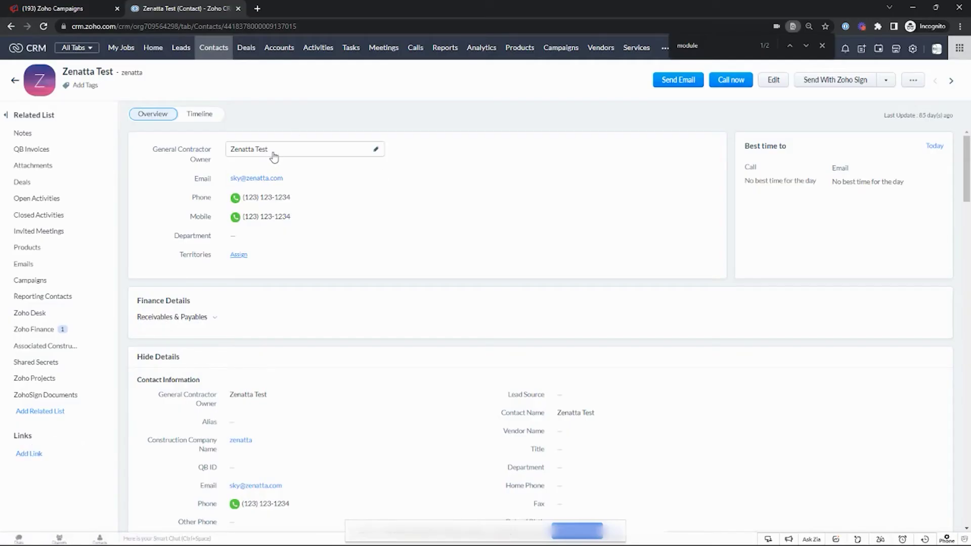
left_click(255, 152)
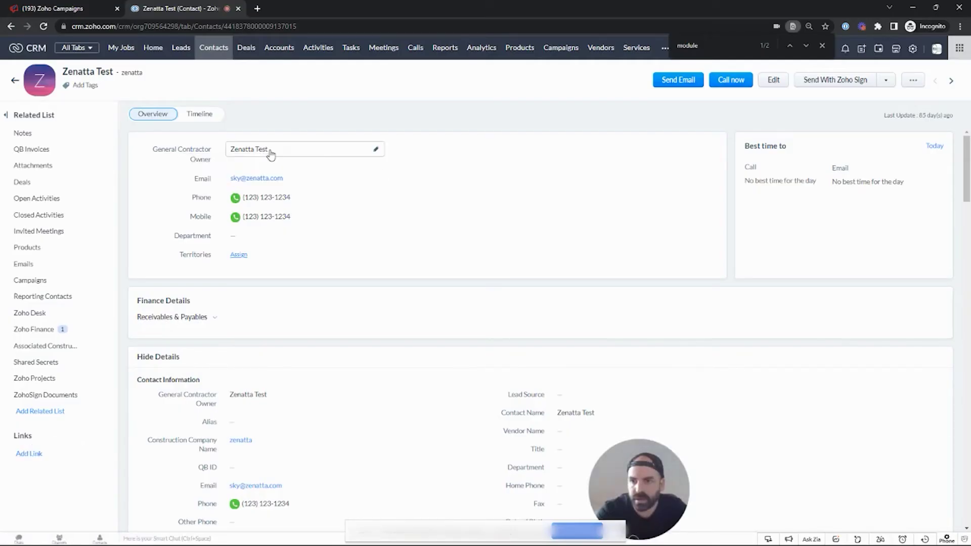
left_click_drag(268, 151, 207, 142)
left_click(65, 7)
left_click(612, 170)
type("Zenatta Test")
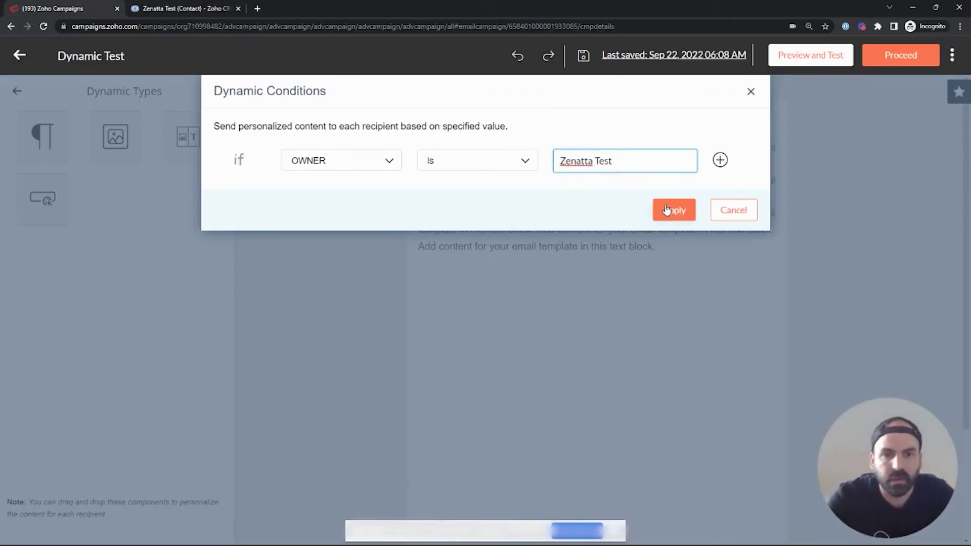
left_click(675, 215)
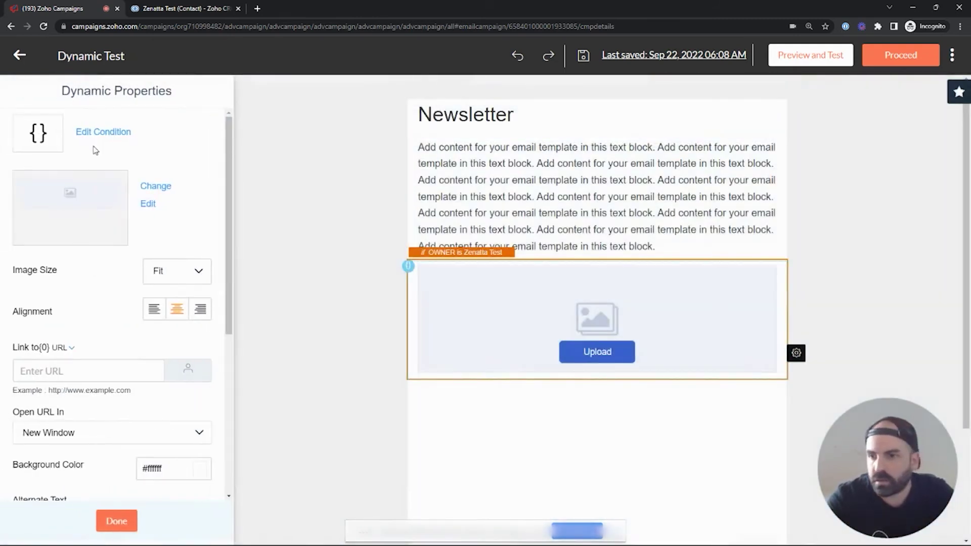
Upload the Zenatta Banner image from the computer into the image library.
left_click(597, 352)
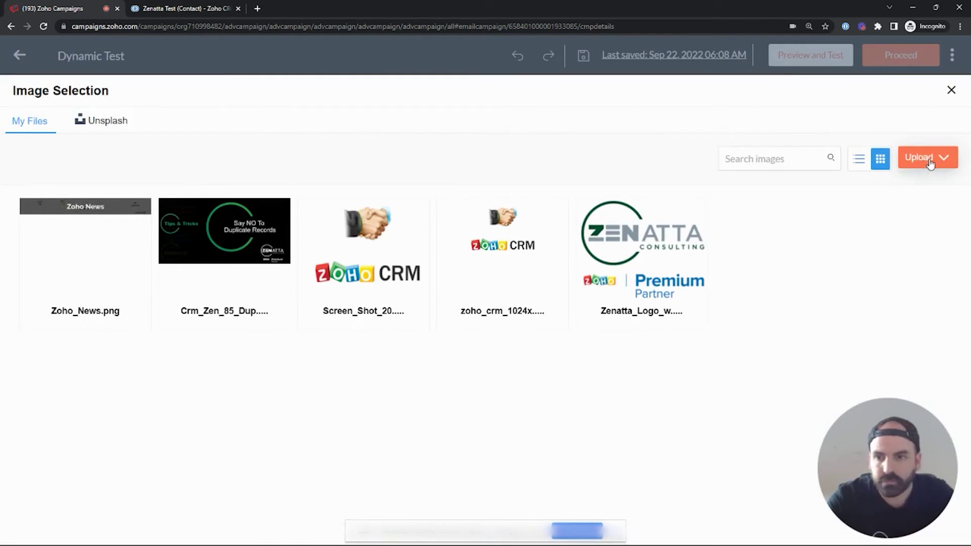
left_click(930, 165)
left_click(900, 180)
left_click(174, 96)
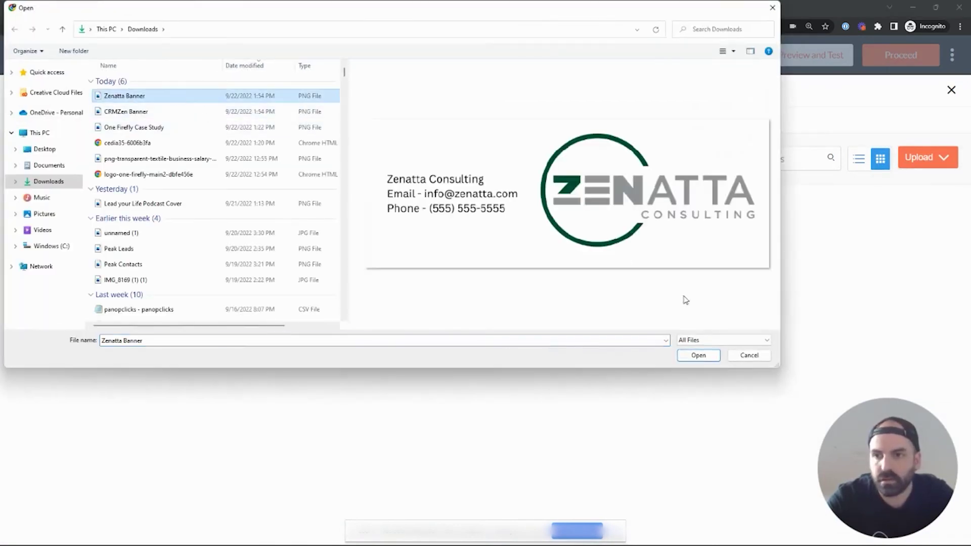
left_click(698, 355)
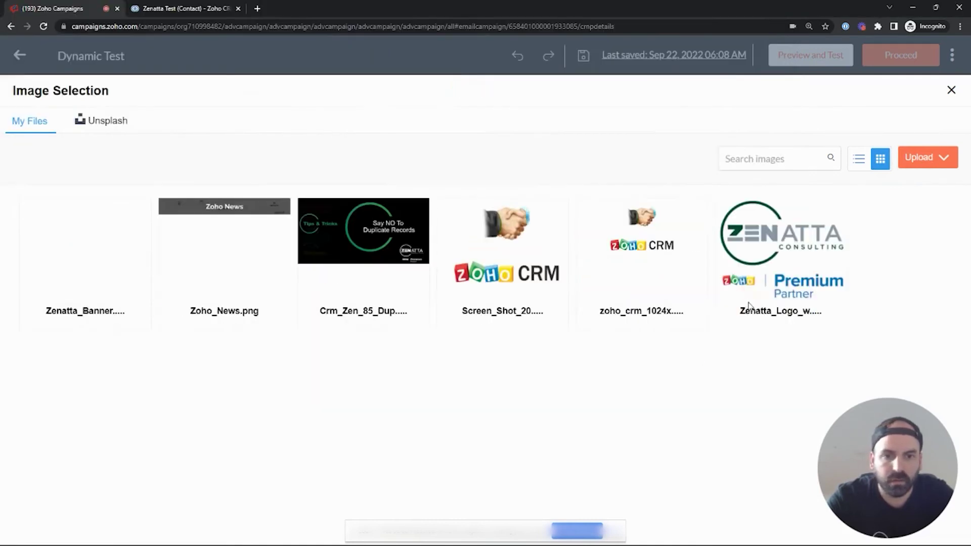
Upload the CRMZen Banner image as well, then insert the Zenatta banner into the block.
left_click(936, 163)
left_click(917, 187)
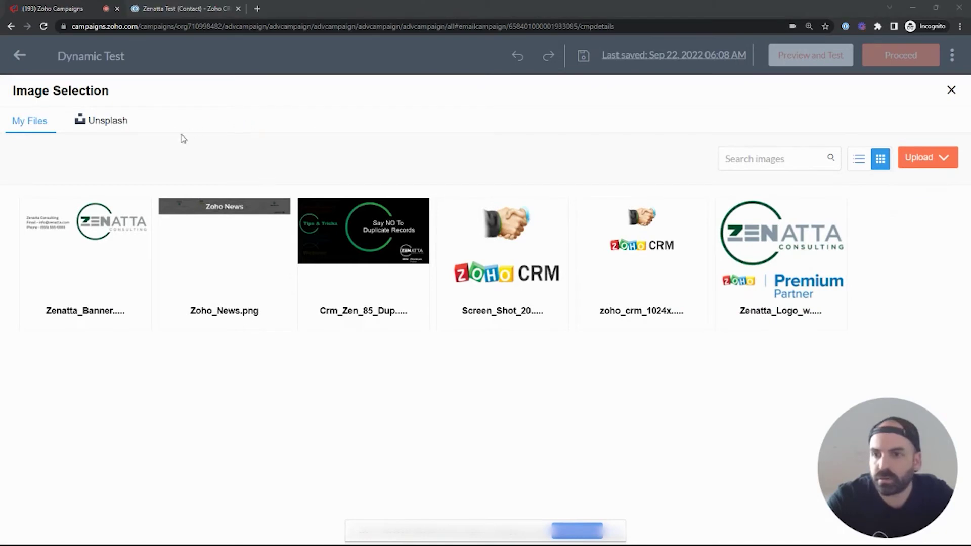
left_click(126, 112)
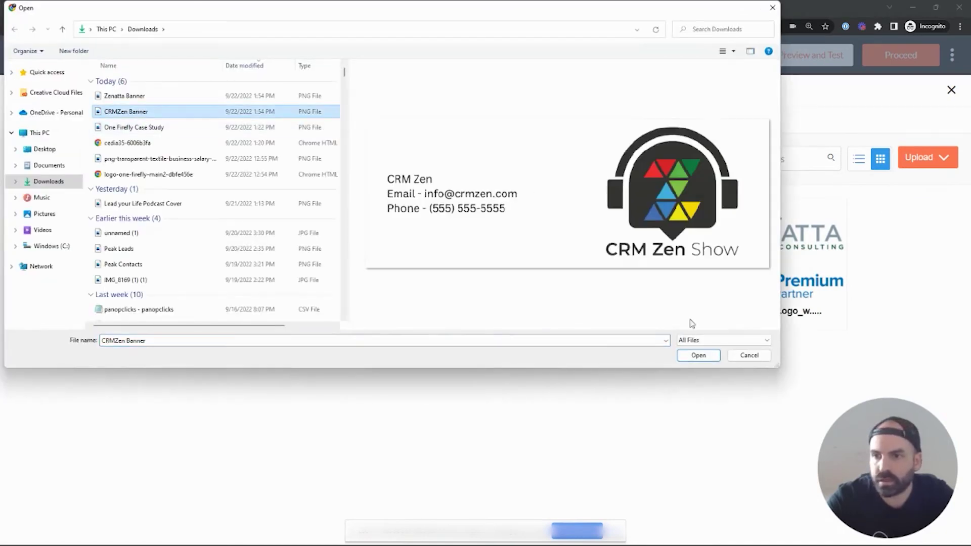
left_click(699, 356)
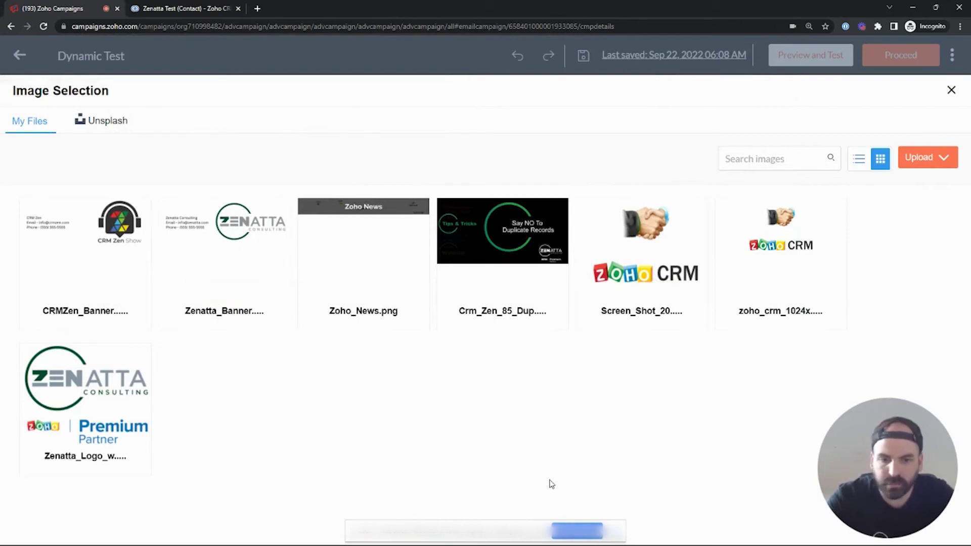
left_click(229, 290)
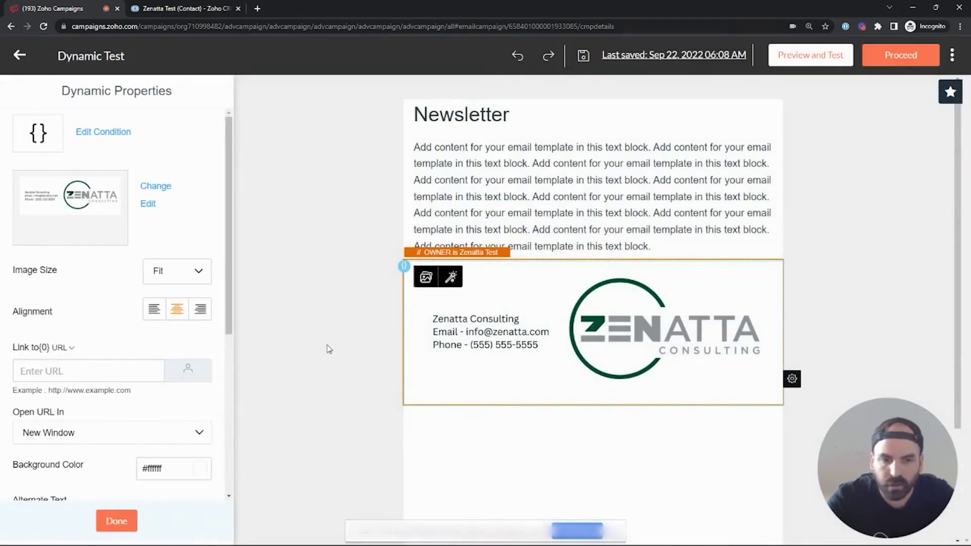
scroll(278, 334, "down", 3)
scroll(363, 349, "up", 2)
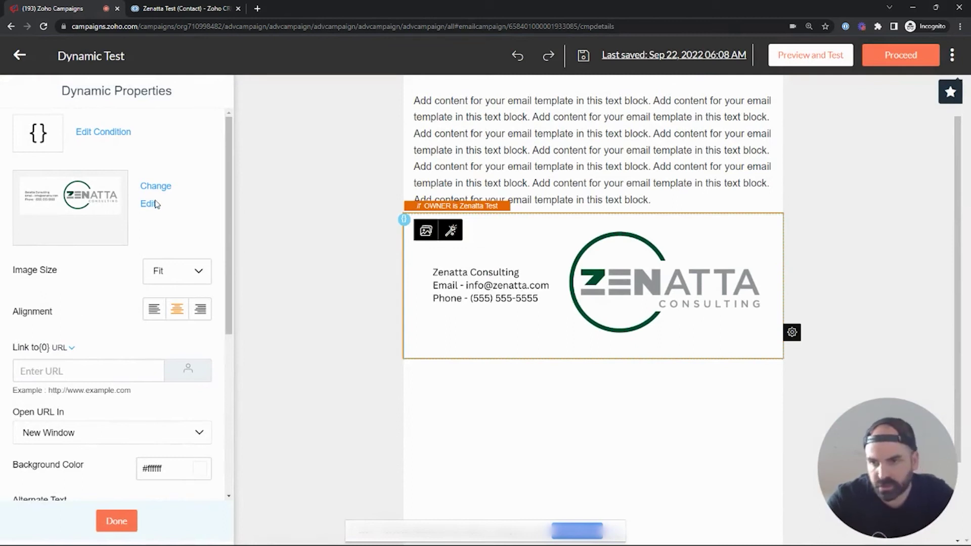
left_click(184, 272)
left_click(184, 322)
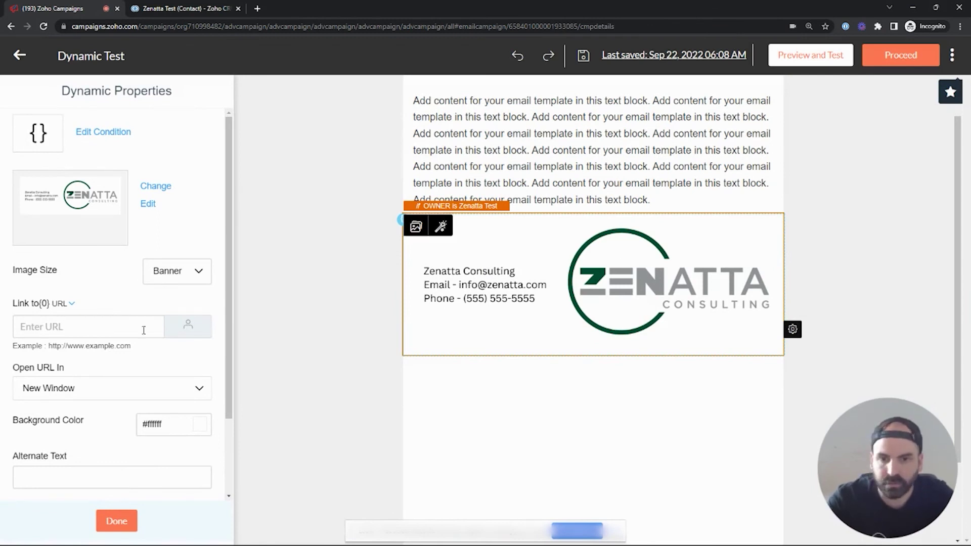
left_click(71, 330)
type("https://zenatta.com")
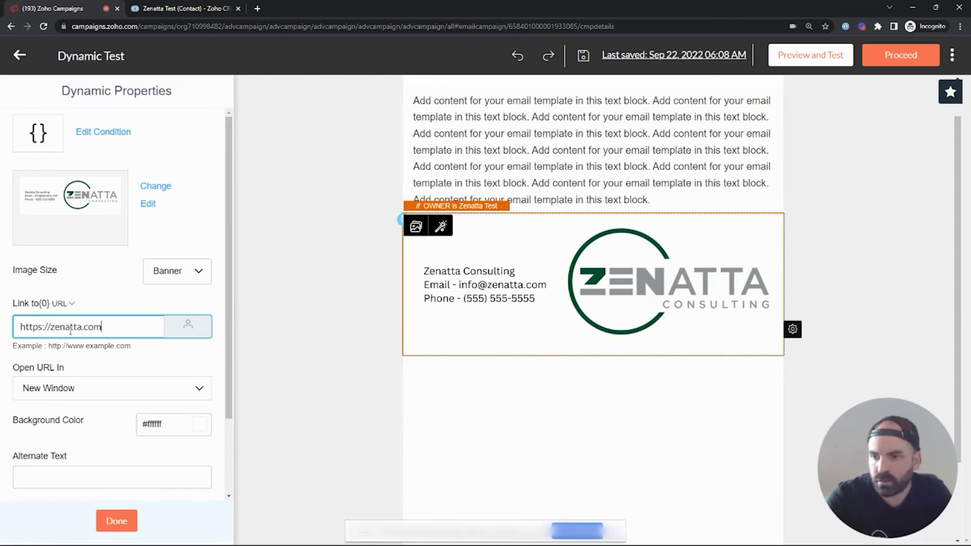
left_click(117, 521)
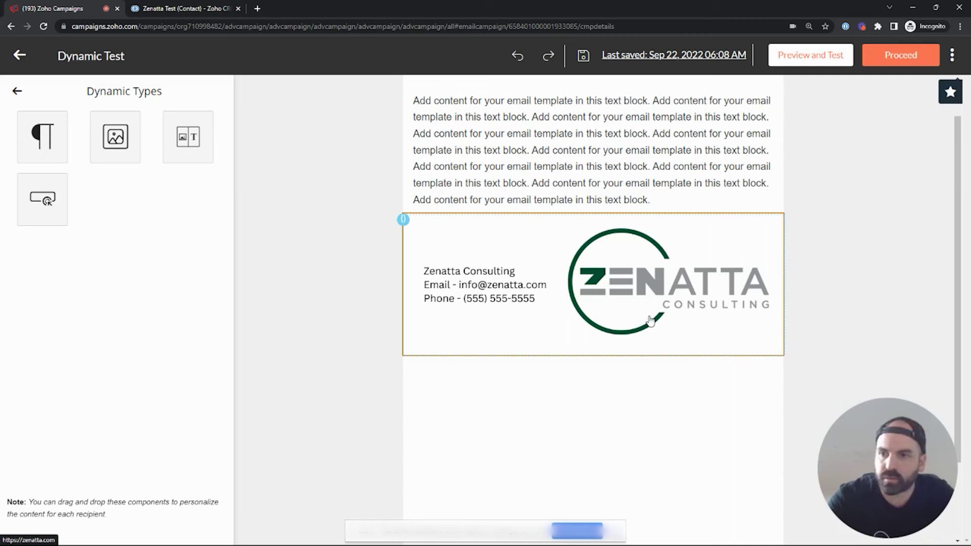
Add a second Dynamic Image block below the Zenatta banner with an OWNER condition.
left_click_drag(115, 135, 646, 447)
left_click(368, 165)
left_click(512, 163)
left_click(622, 159)
Check the available owner names in the CRM contact record's owner list without changing it.
left_click(226, 8)
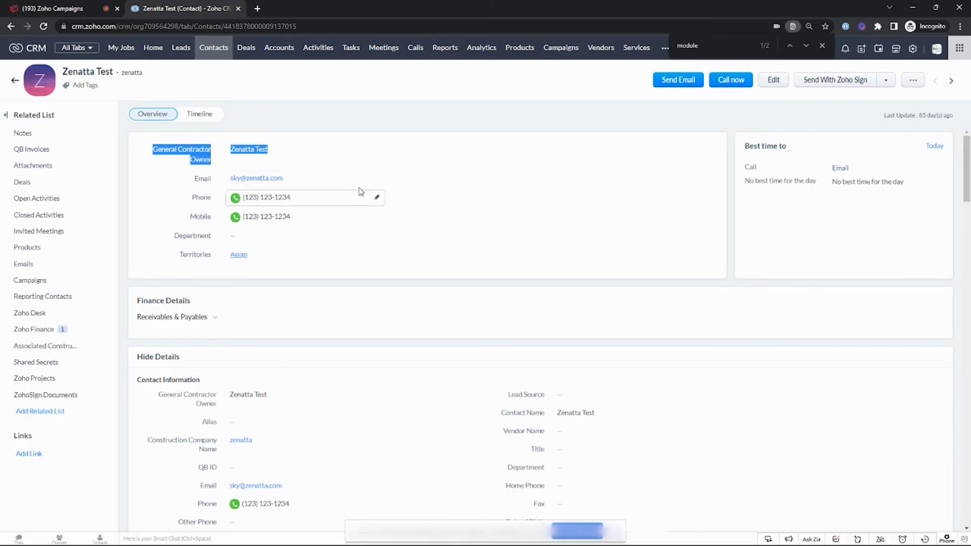
left_click(376, 150)
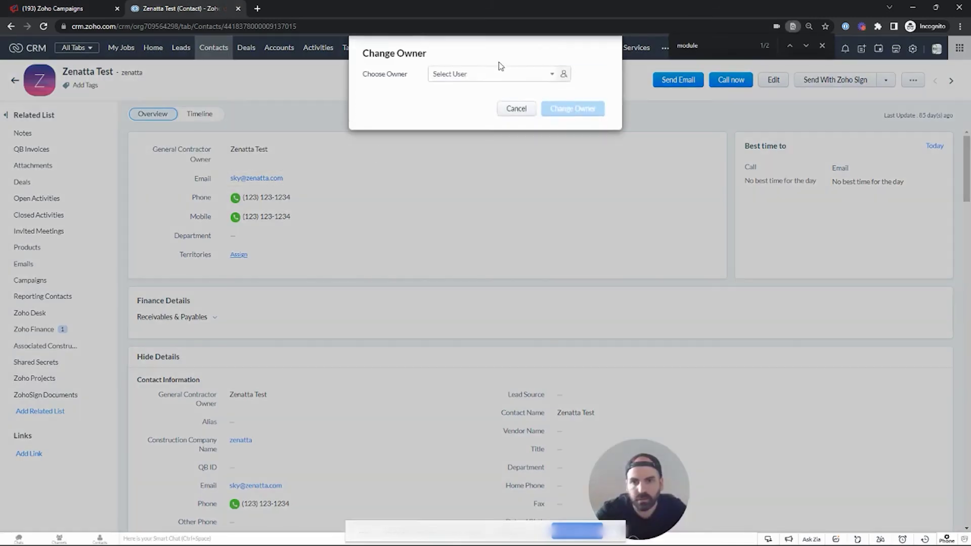
left_click(494, 73)
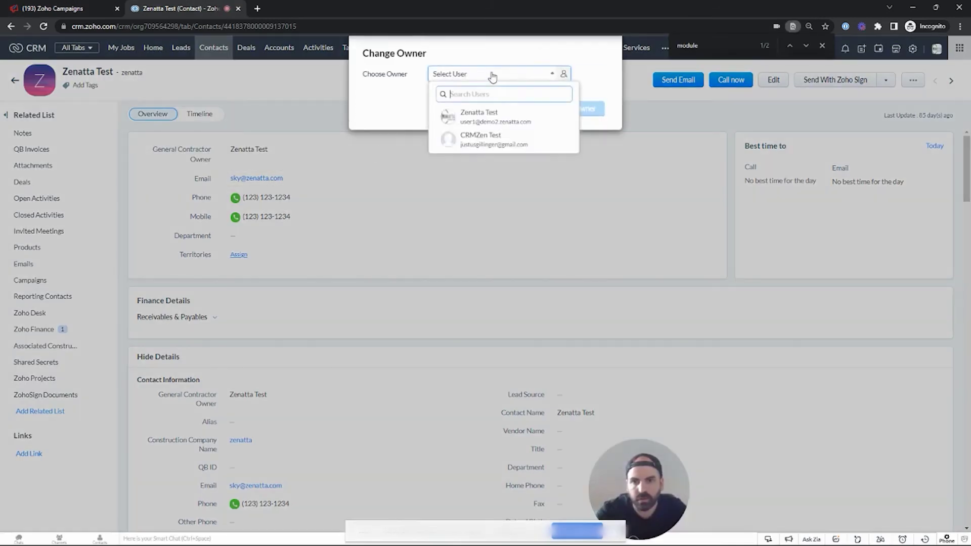
left_click(384, 180)
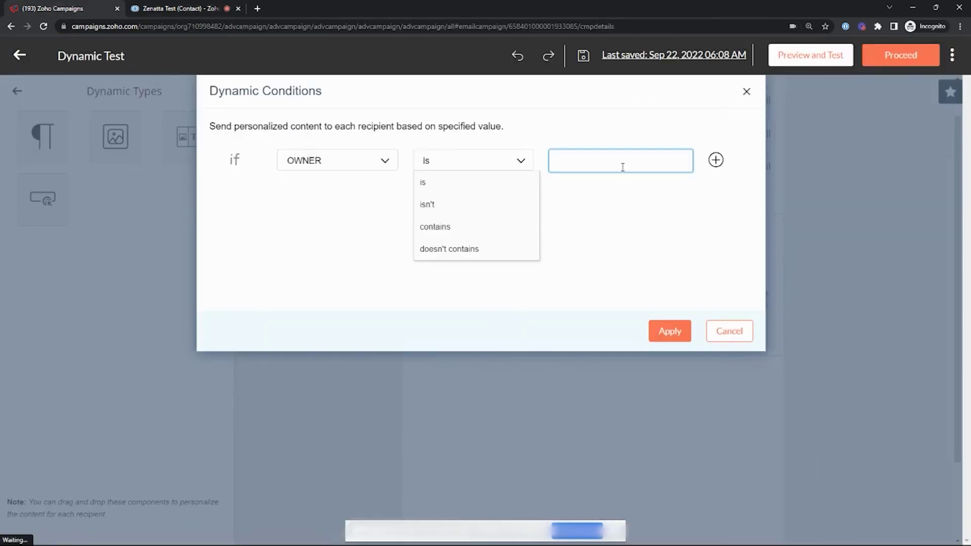
Apply the condition OWNER is CRMZen Test and insert the CRMZen_Banner image into the block.
type("CRMZen Test")
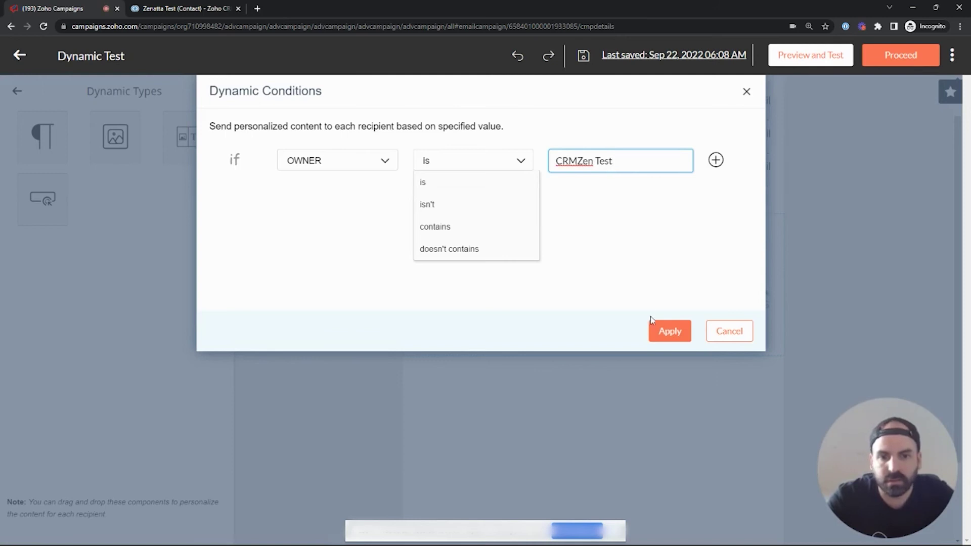
left_click(671, 331)
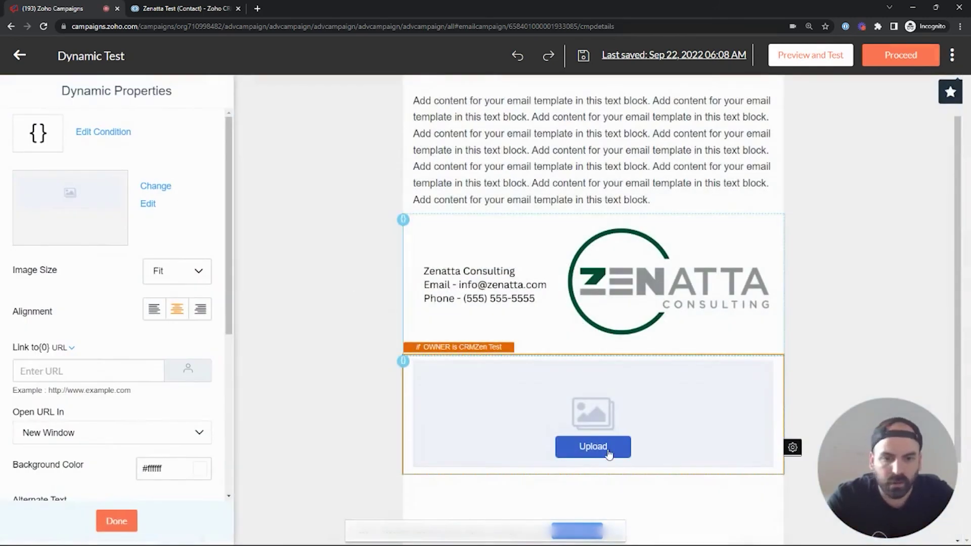
left_click(594, 447)
left_click(85, 293)
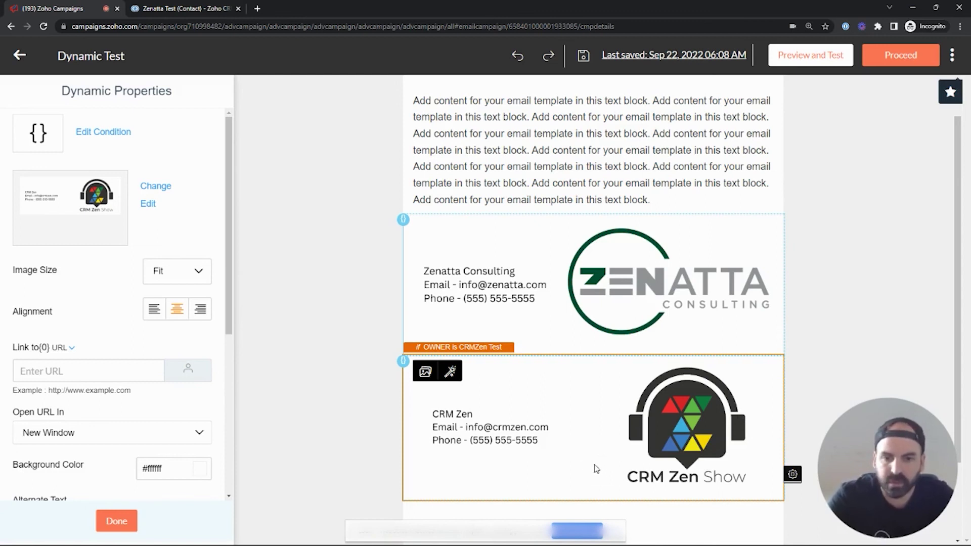
scroll(629, 392, "up", 1)
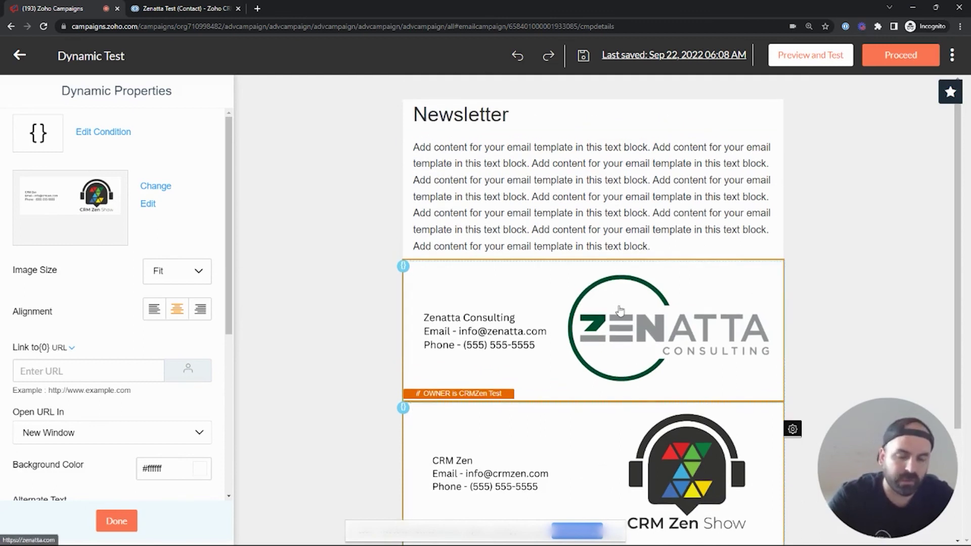
scroll(626, 354, "down", 3)
scroll(602, 231, "up", 2)
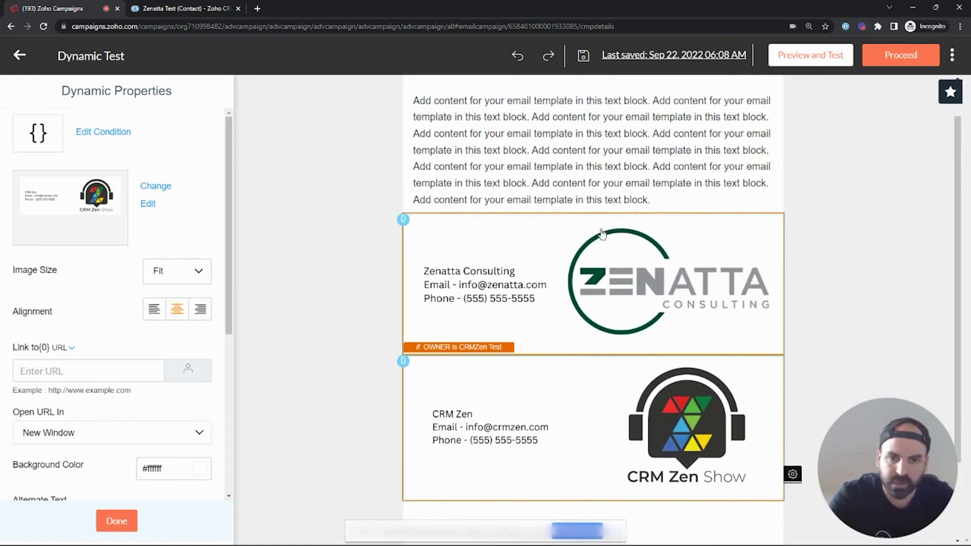